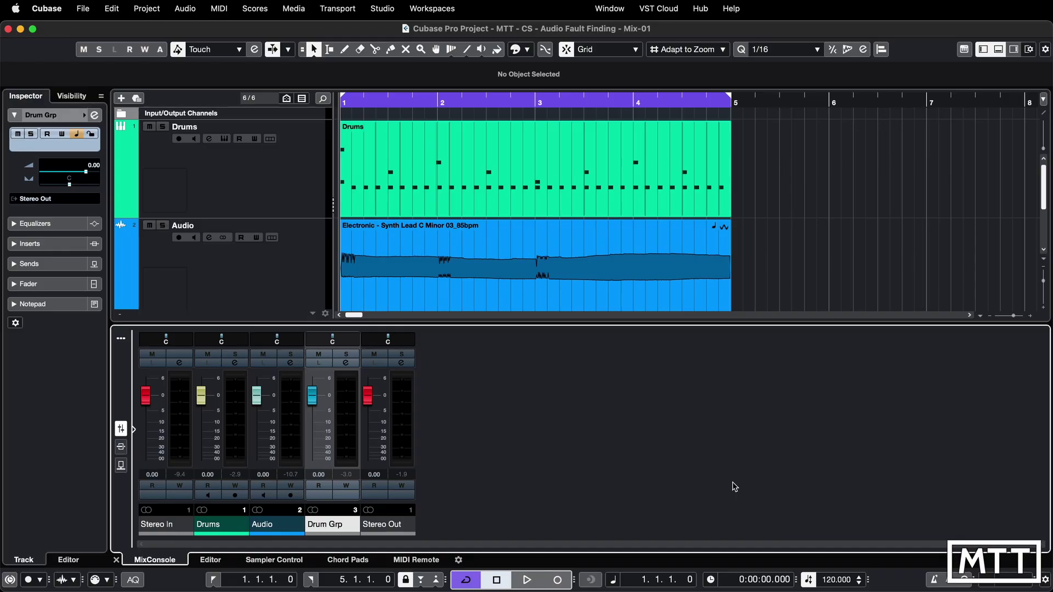
- Play the project and check the mixer's channel meters for any signal, stopping playback at the end
key(space)
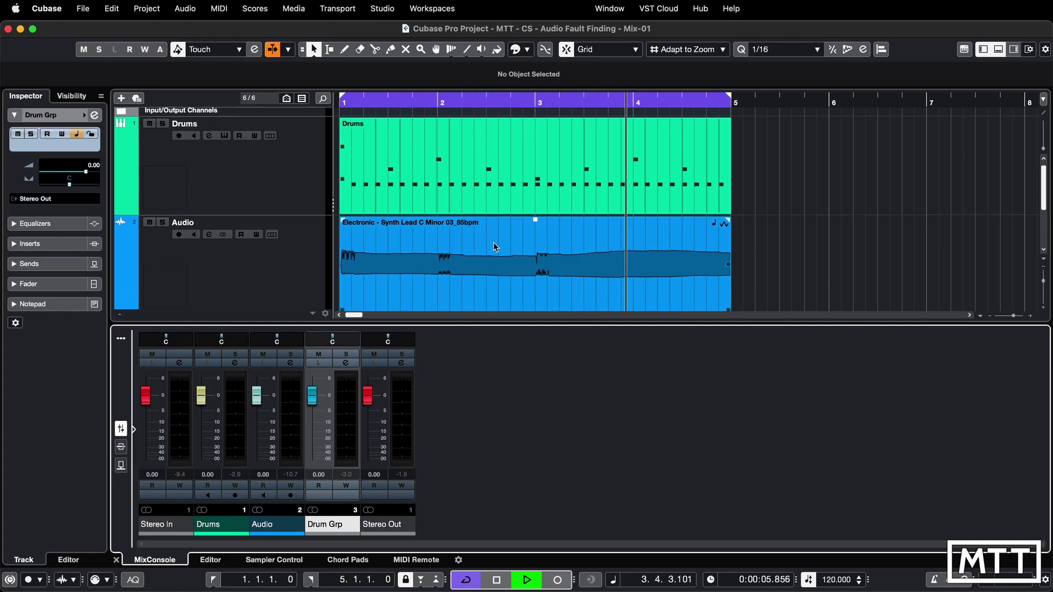
scroll(493, 242, down, 3)
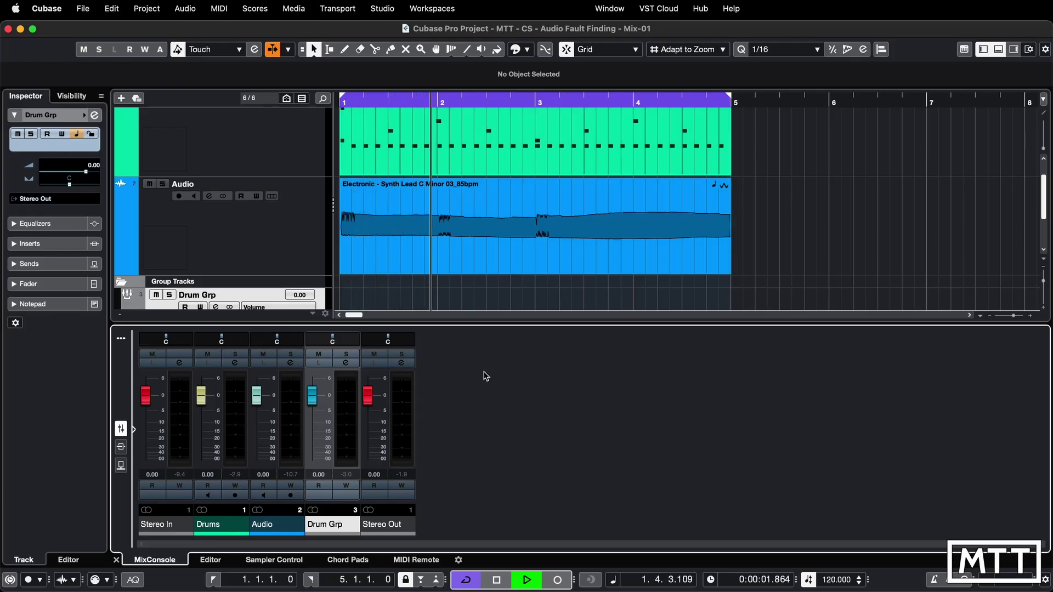
key(space)
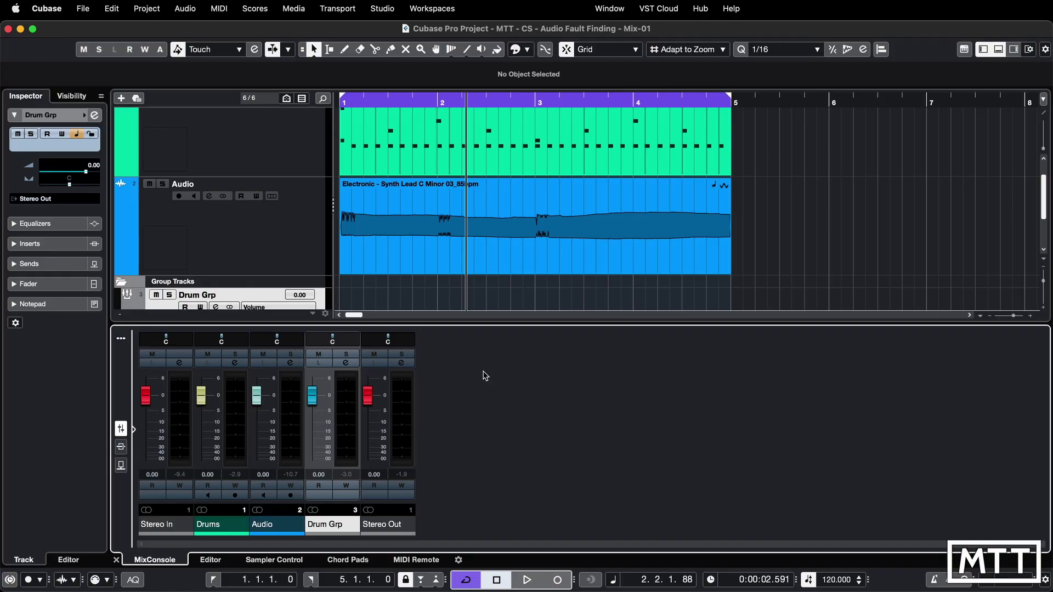
- Switch the ASIO driver in Studio Setup to UMC202HD 192k and accept the setup
click(382, 8)
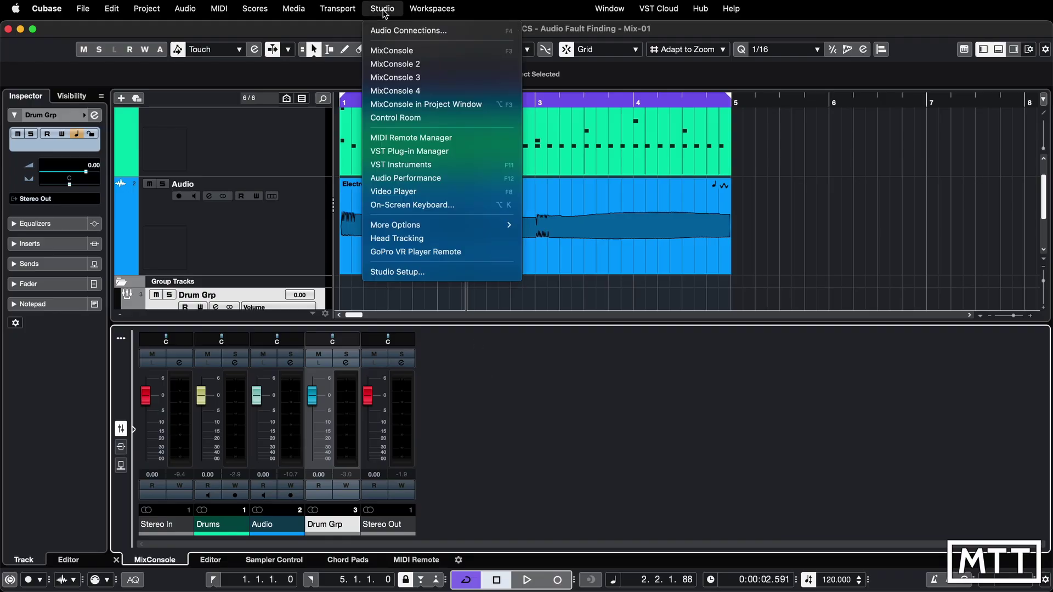
click(409, 272)
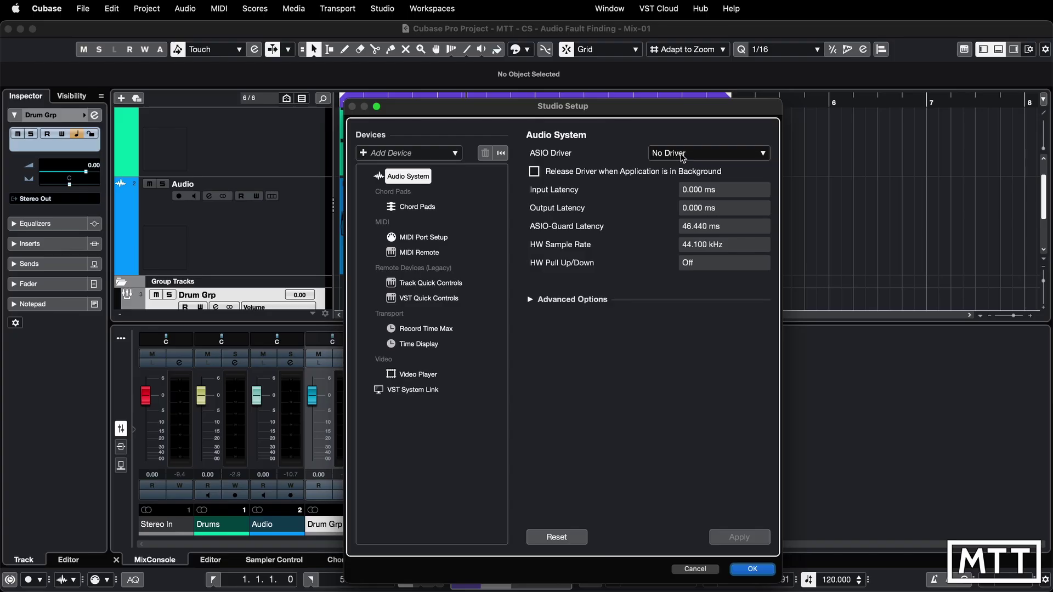
click(683, 158)
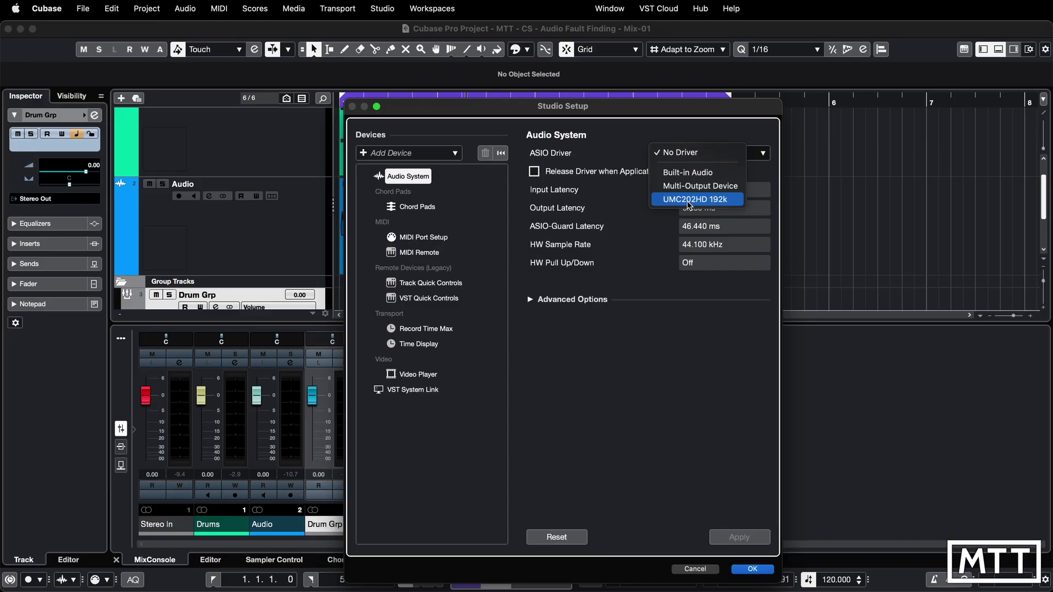
click(689, 199)
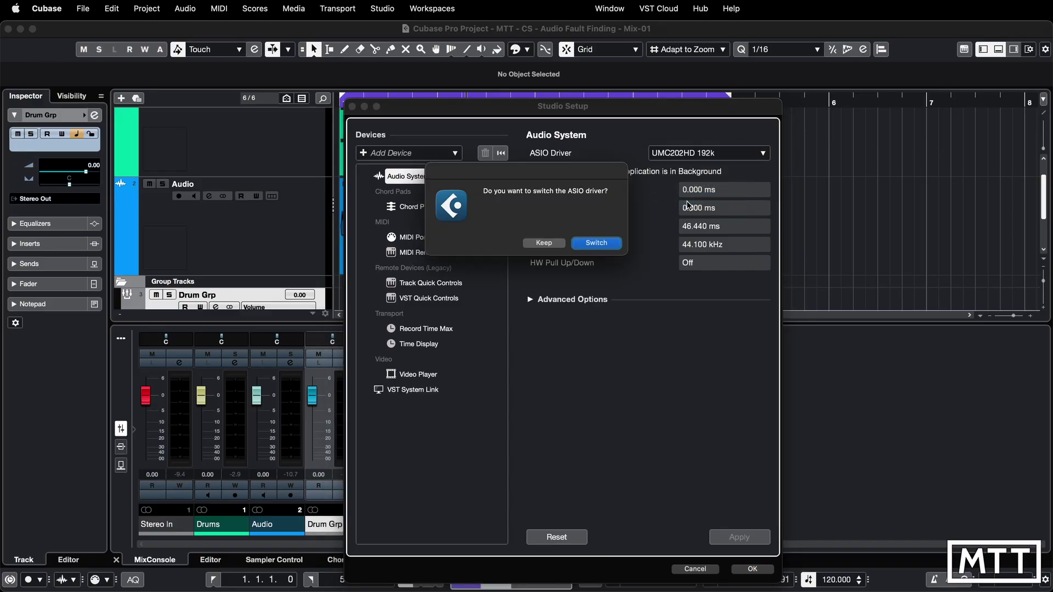
click(593, 247)
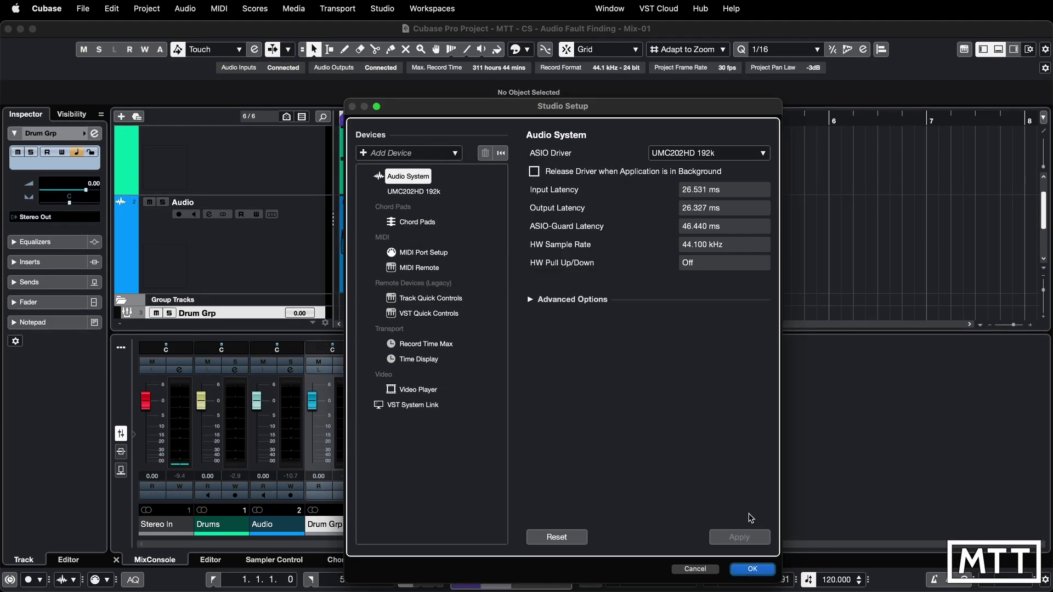
click(755, 570)
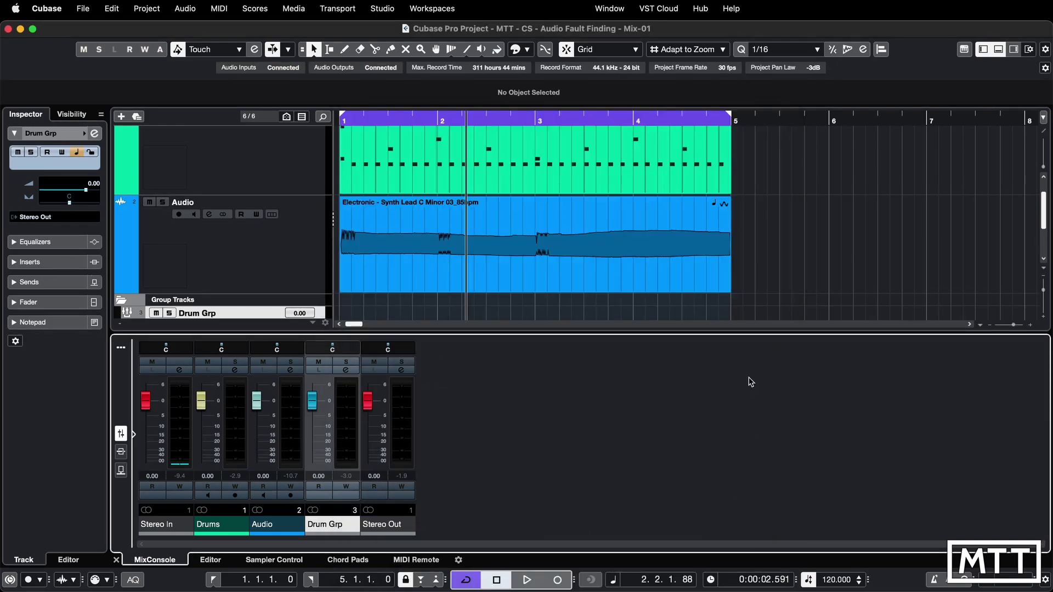
- Play the project from the start and compare the channel and Stereo Out meters with the audio outputs' connection status
key(Home)
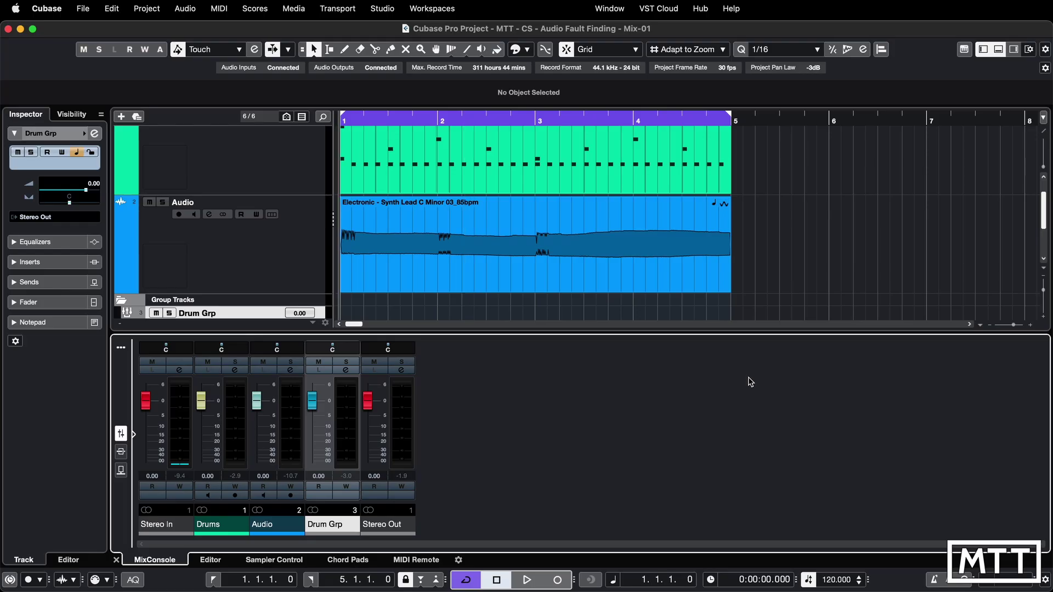
key(space)
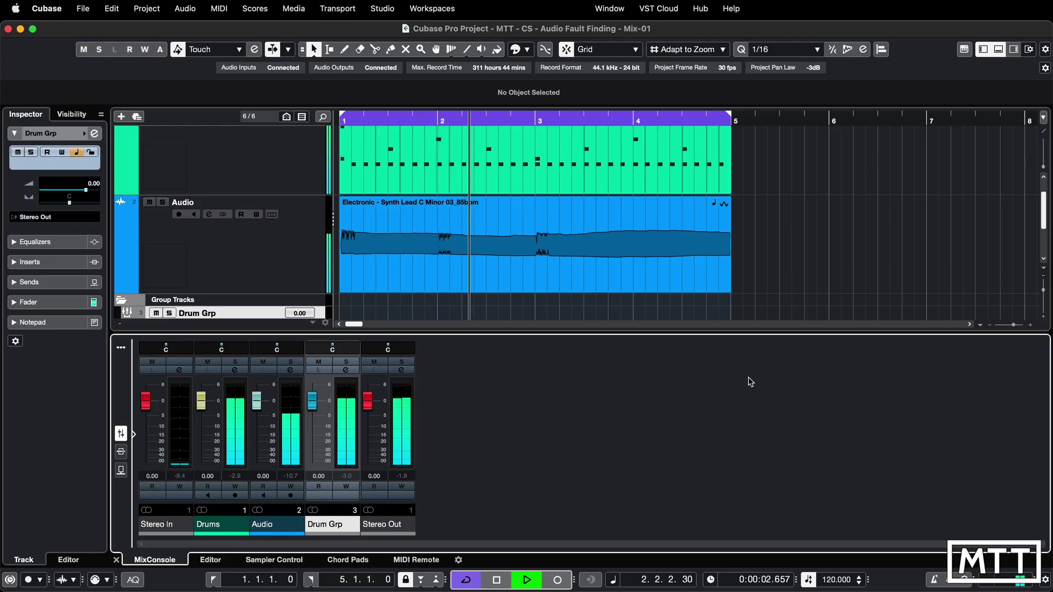
key(space)
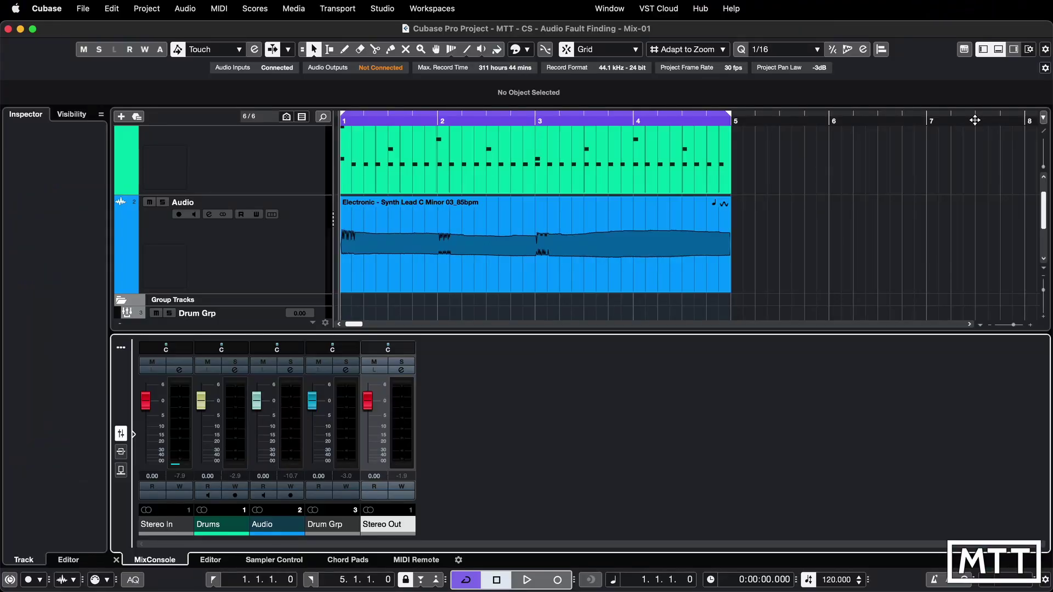
key(space)
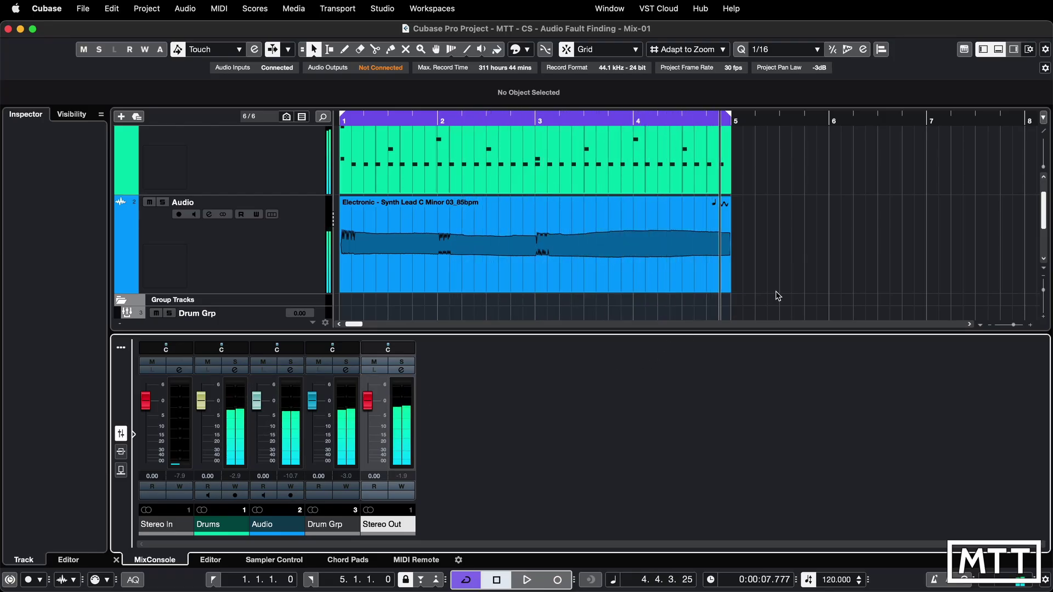
key(space)
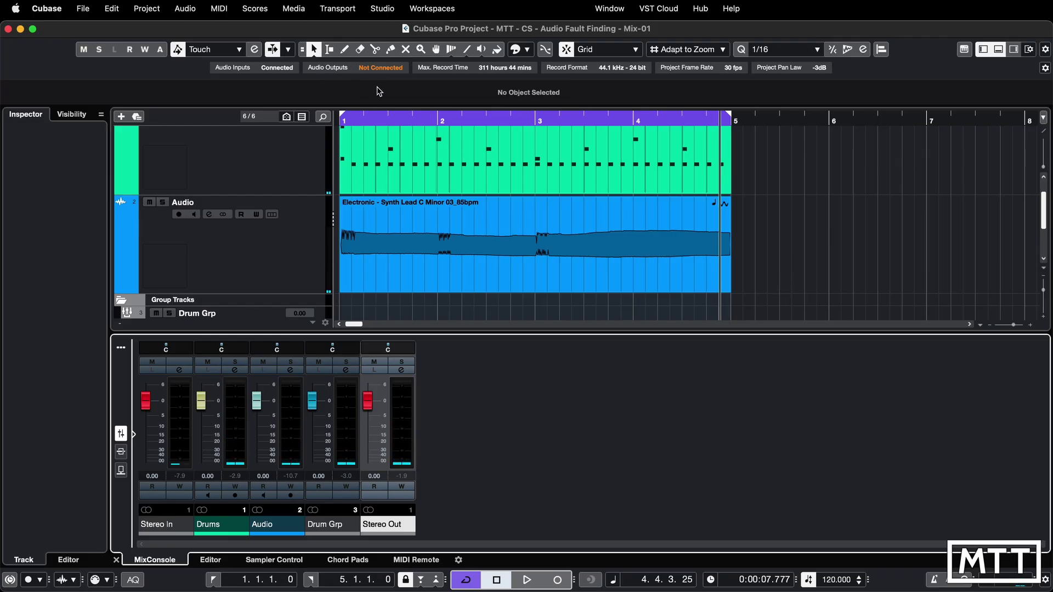
- Assign the Stereo Out bus to the UMC404HD 192k audio device in the output connections and close Audio Connections
click(380, 68)
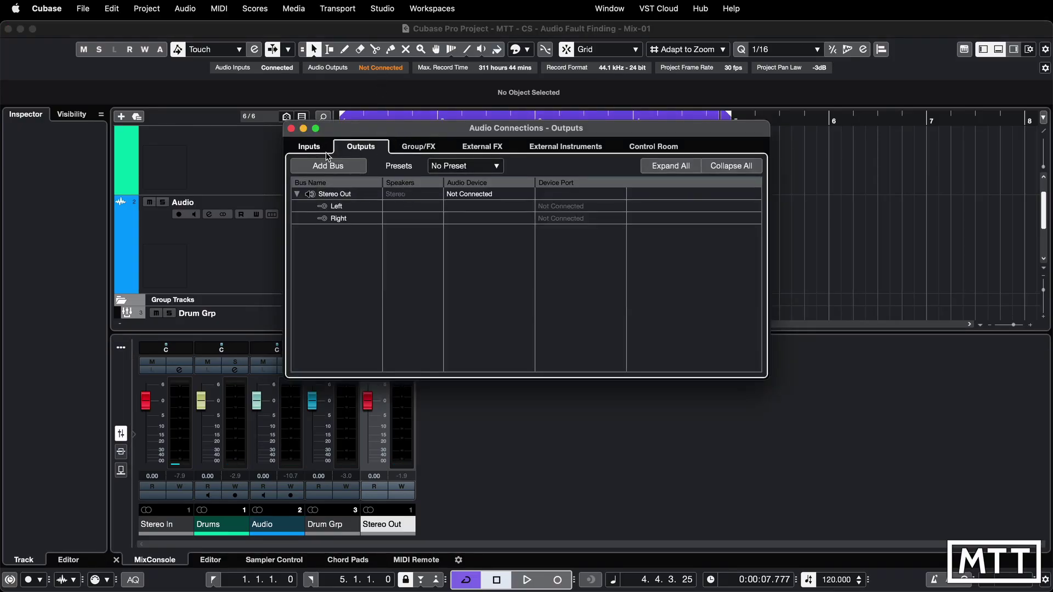
click(382, 8)
click(388, 34)
click(382, 9)
click(387, 32)
click(487, 194)
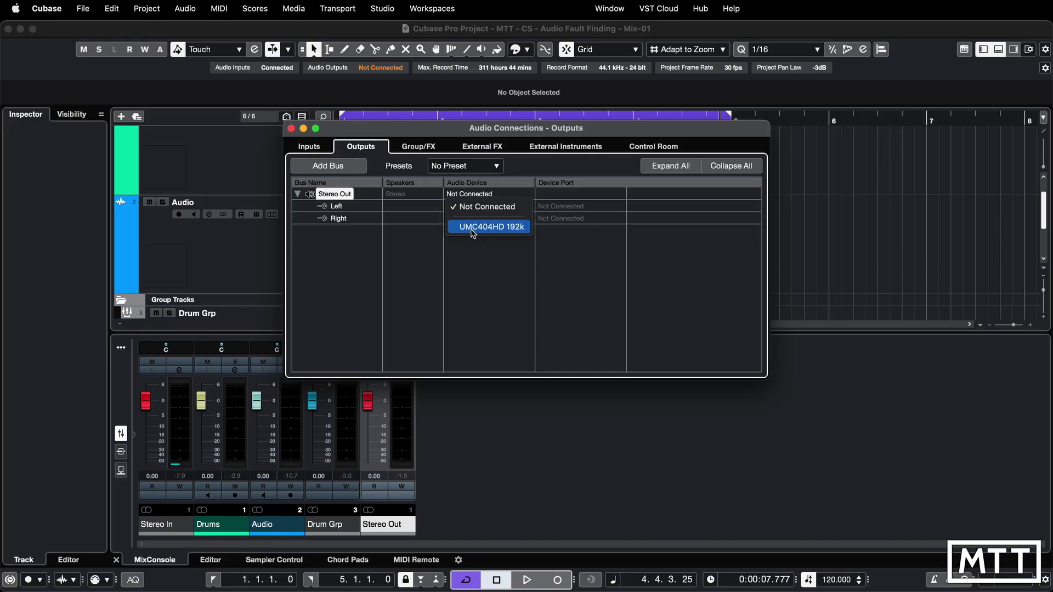
click(473, 231)
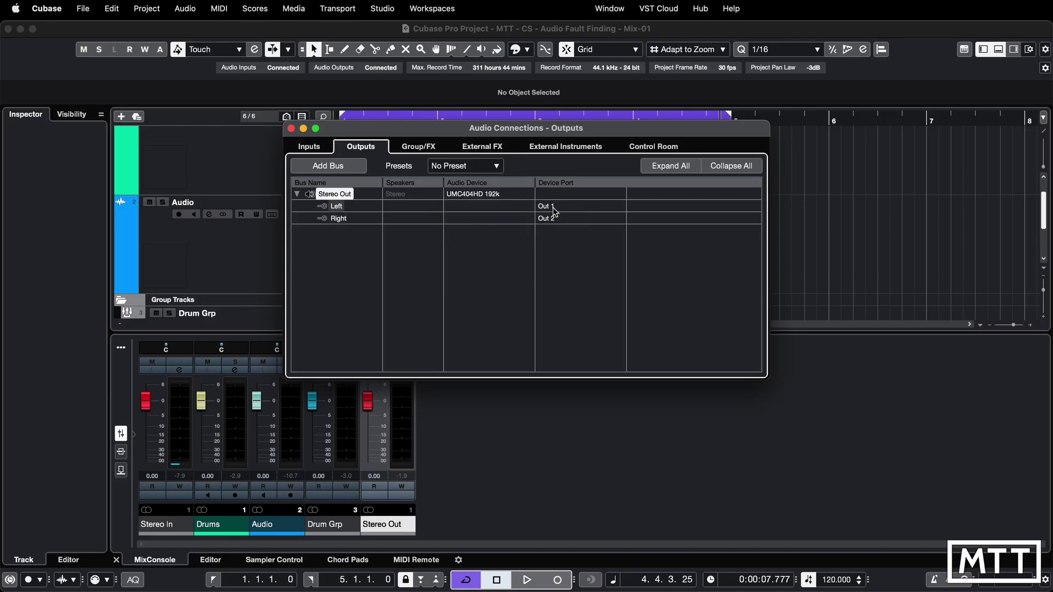
click(291, 129)
- Play the project from the start to test the Stereo Out signal, stopping after a short listen
key(comma)
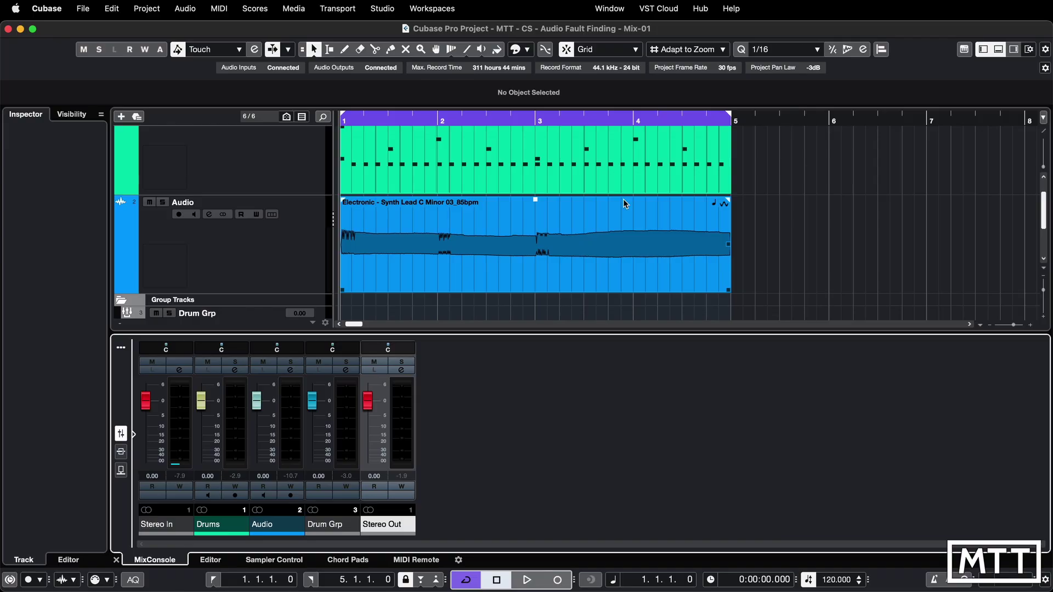
key(space)
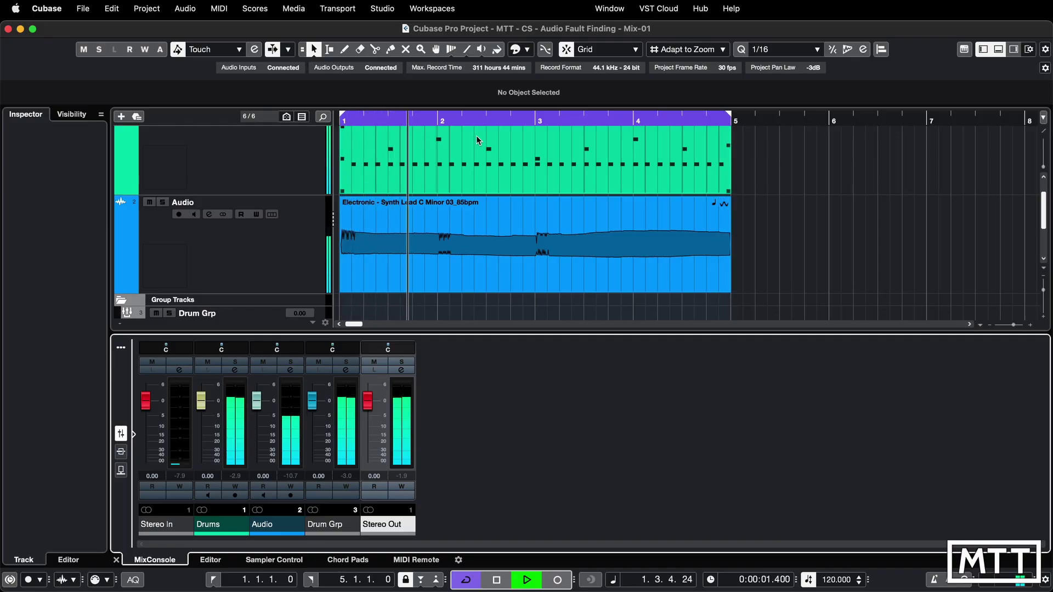
key(space)
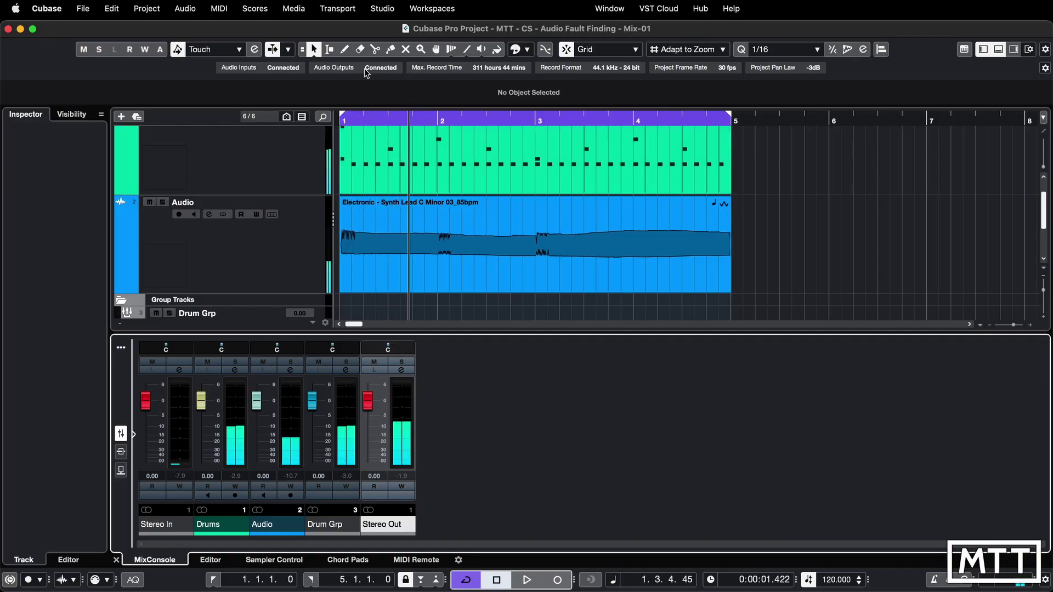
- Route the Stereo Out bus's left channel to Out 1 and right channel to Out 2, and close Audio Connections
click(352, 71)
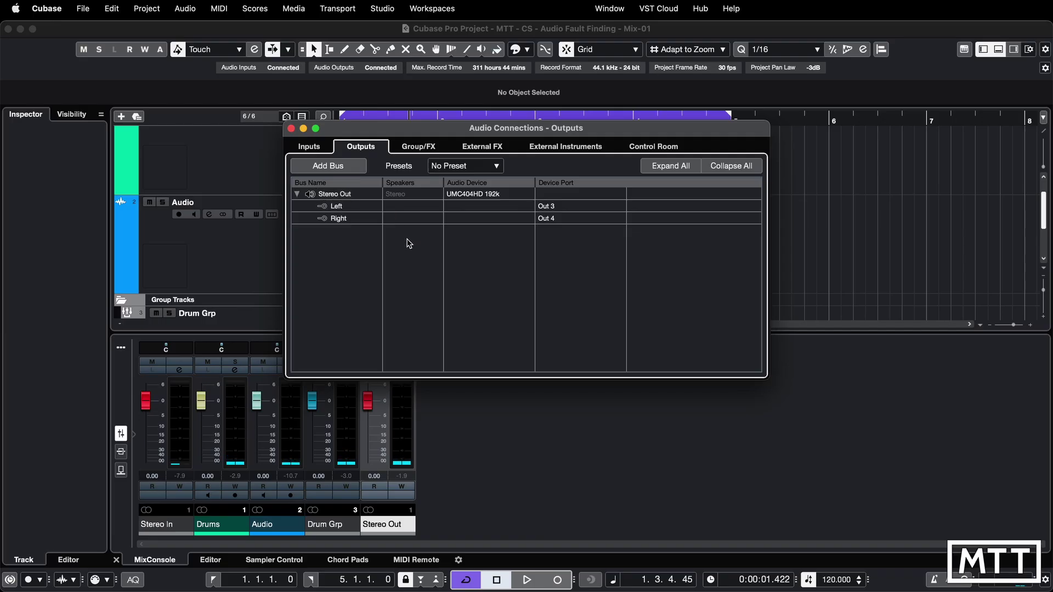
click(558, 208)
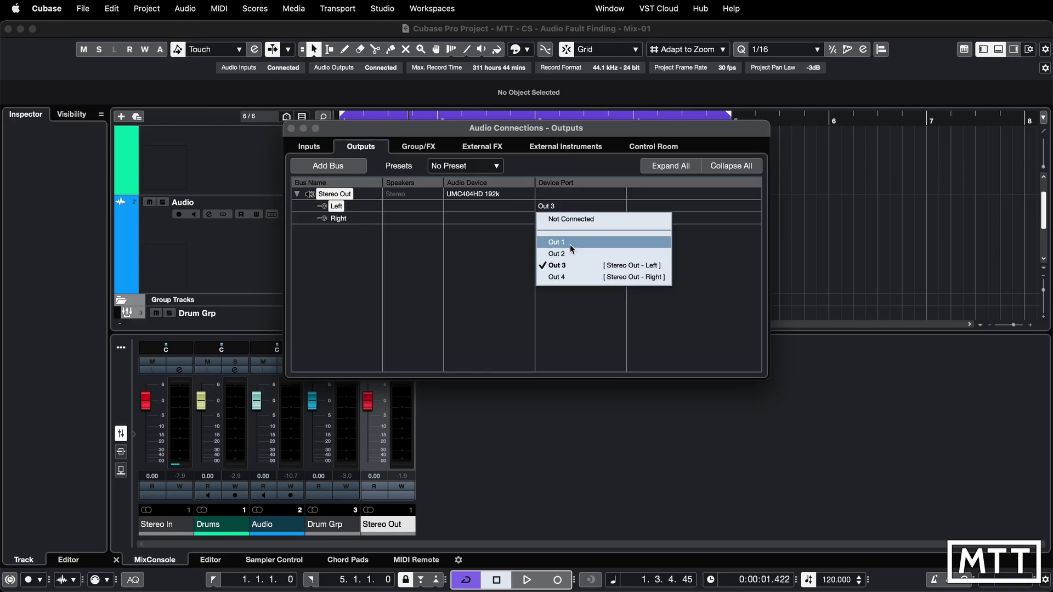
click(570, 245)
click(558, 220)
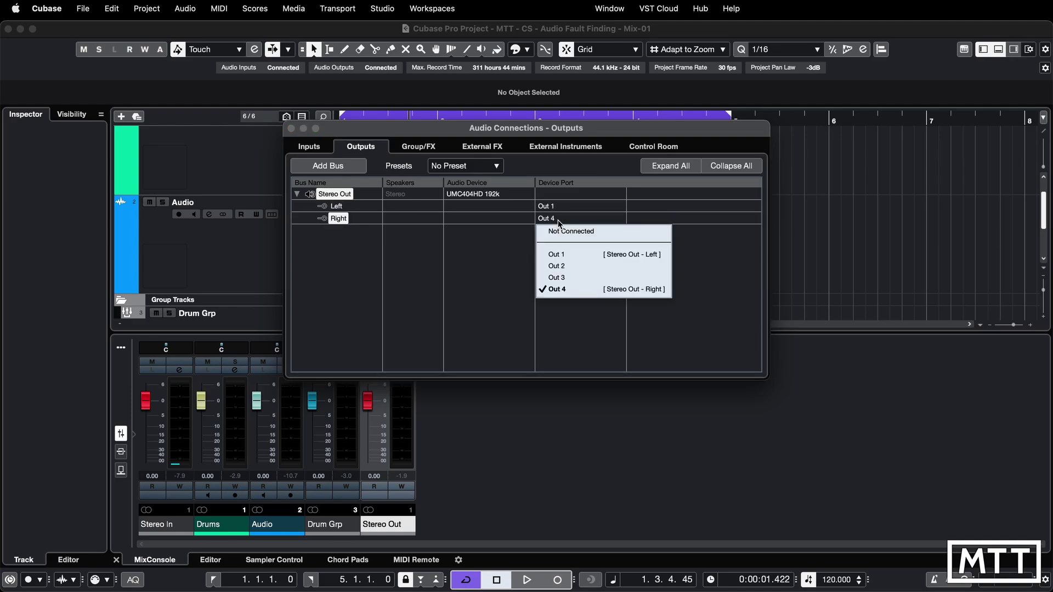
click(567, 266)
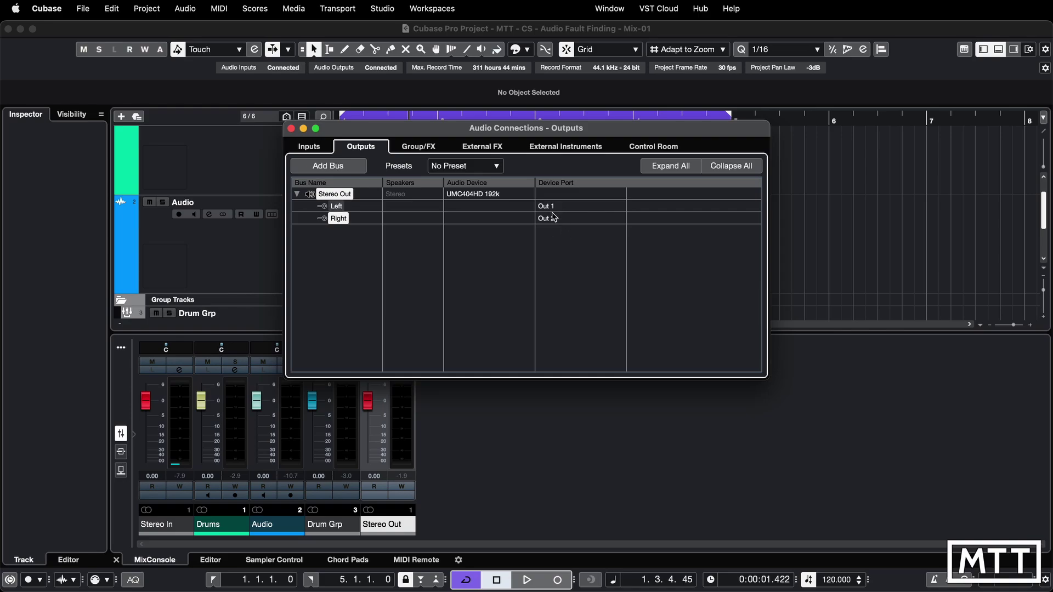
click(291, 129)
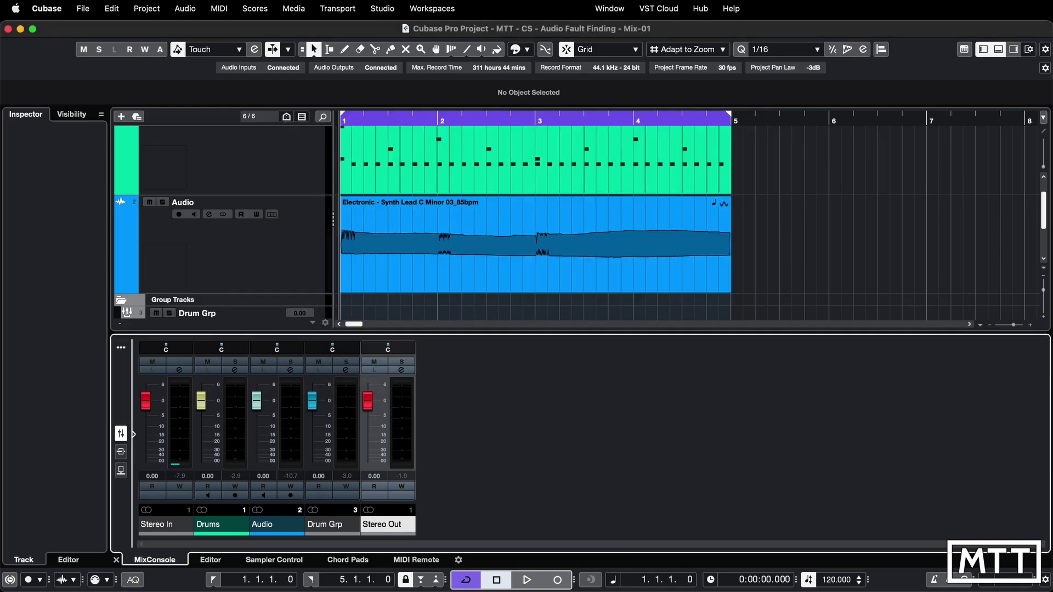
- Play the project from the start and check the mixer levels against the output and Control Room connection status
key(Home)
key(space)
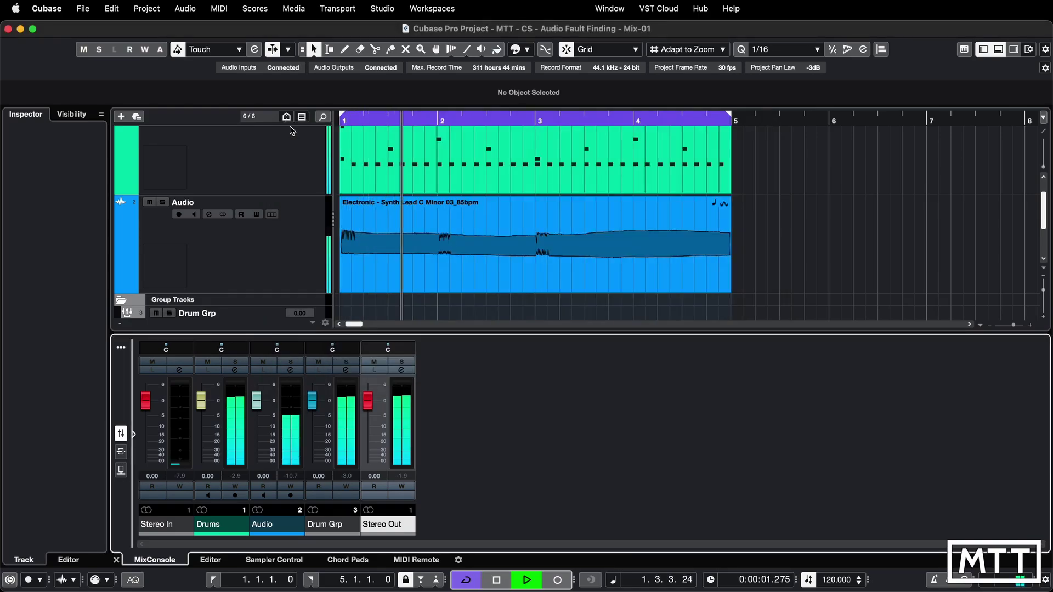
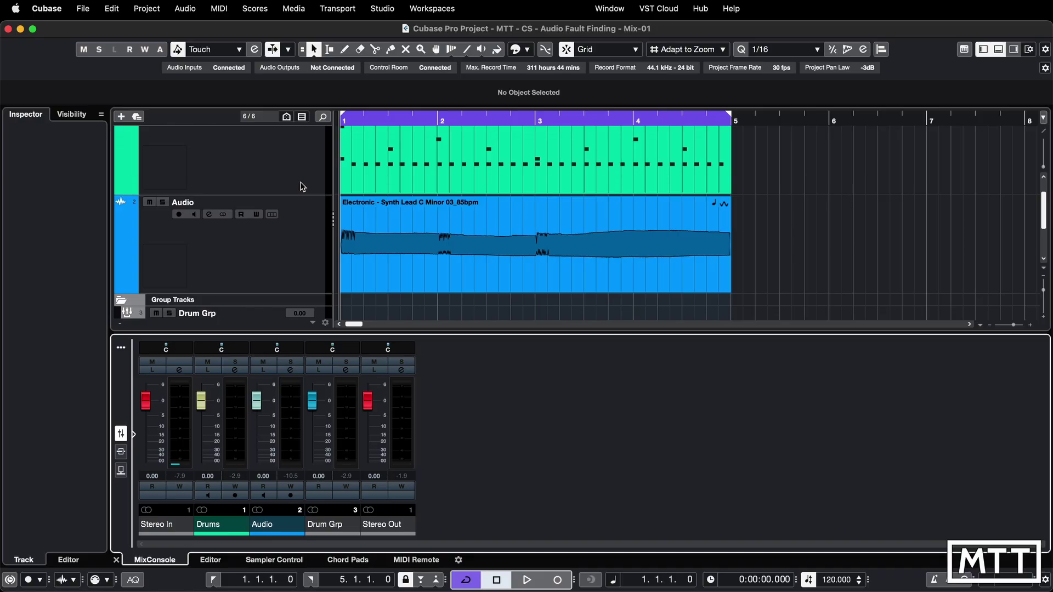
key(space)
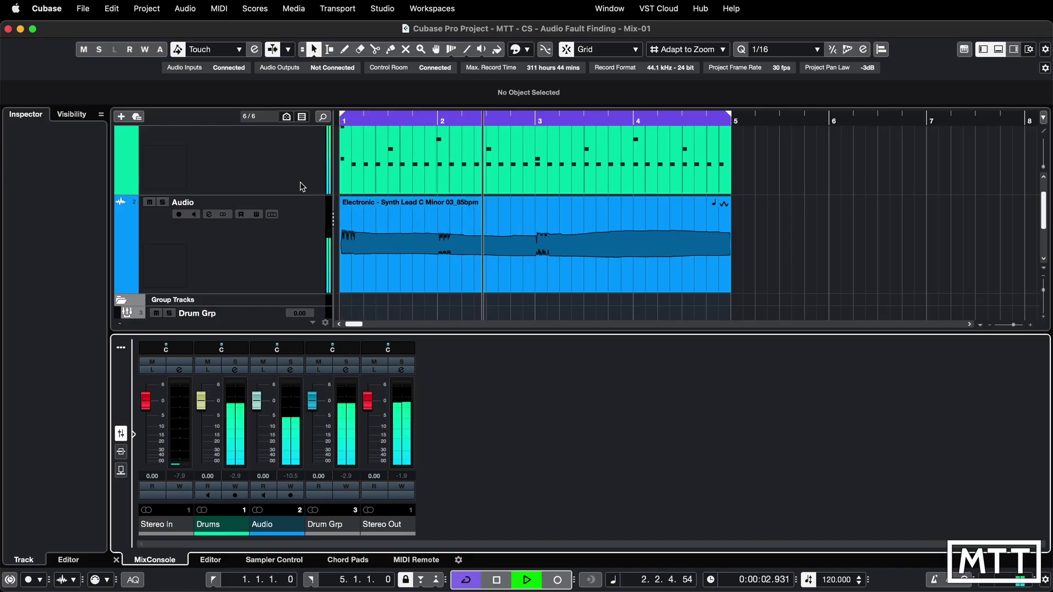
key(space)
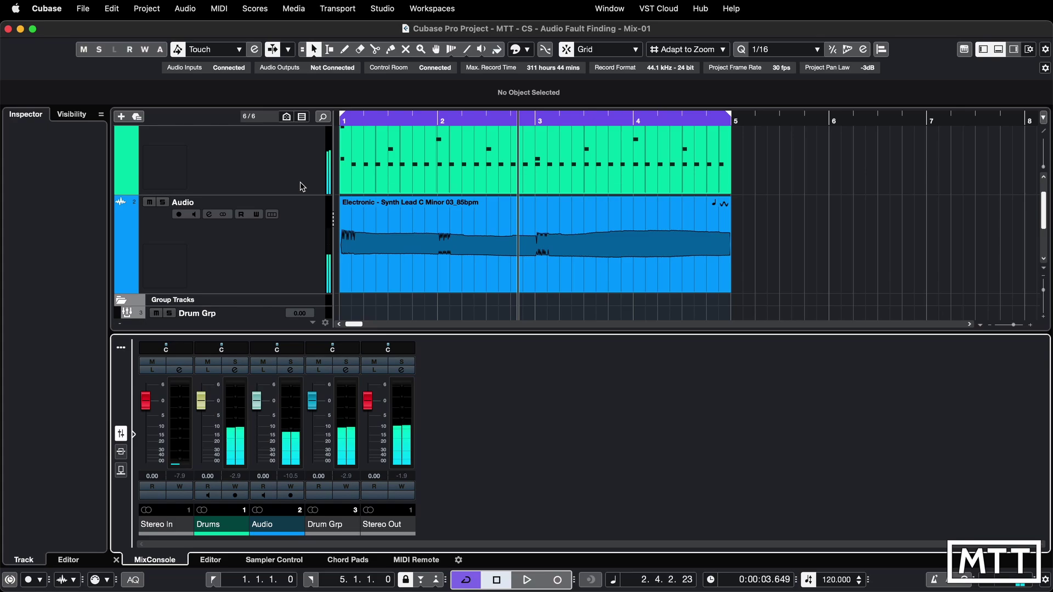
- Reconnect the Stereo Out bus to the UMC404HD 192k audio device in the output connections
key(F4)
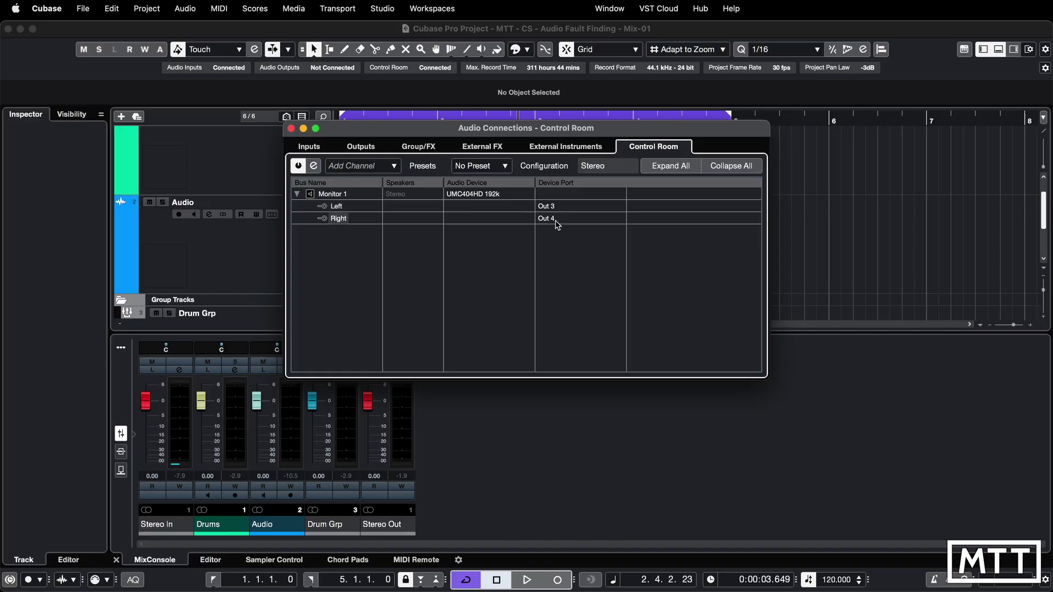
click(370, 146)
click(297, 194)
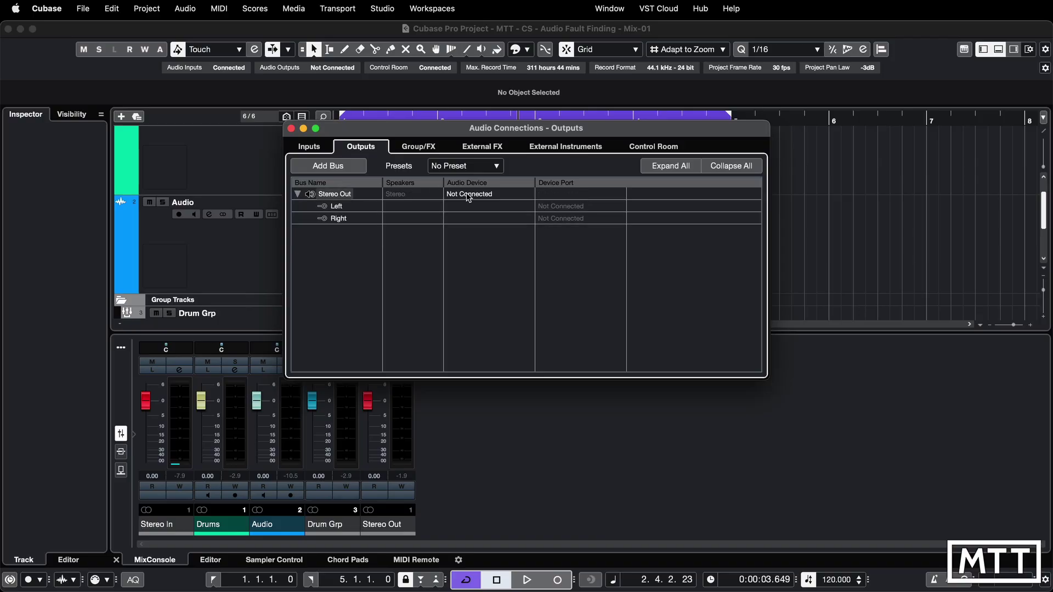
click(468, 194)
click(491, 228)
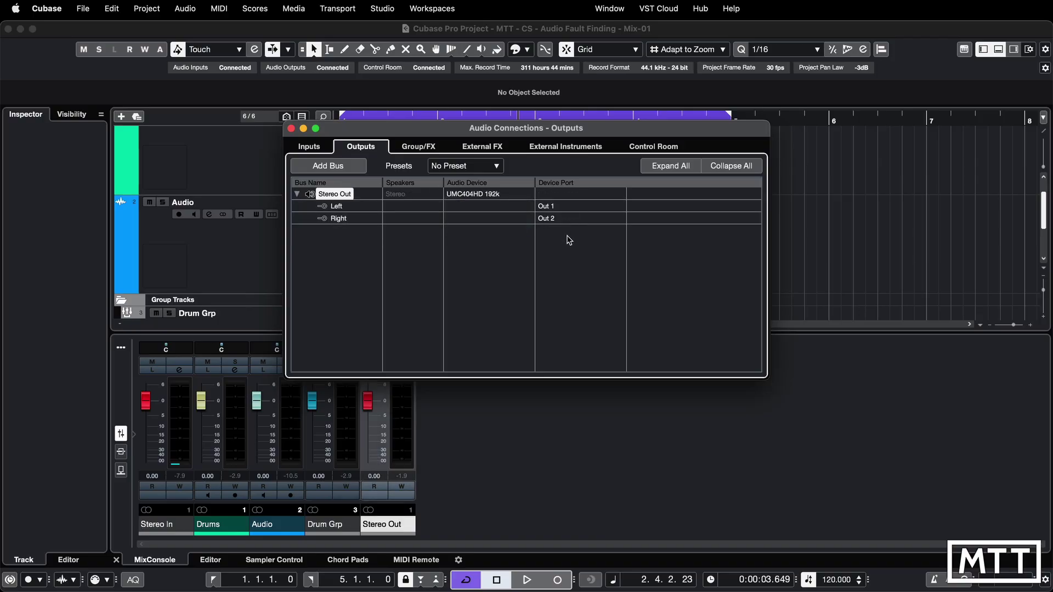
- Play the project while examining the Control Room's Monitor 1 device and port assignments, stopping playback at the end
key(space)
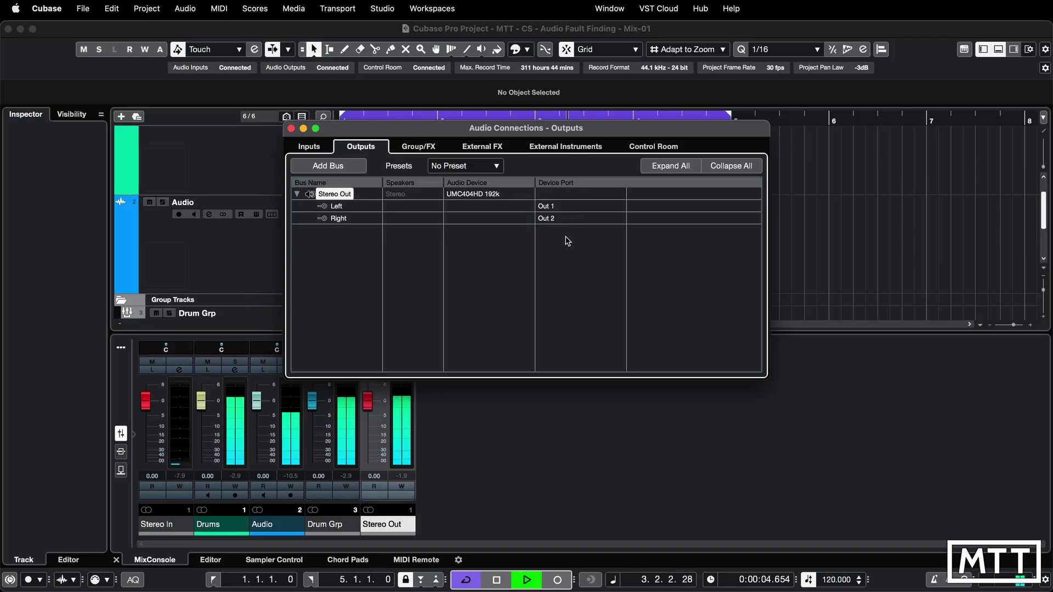
click(650, 152)
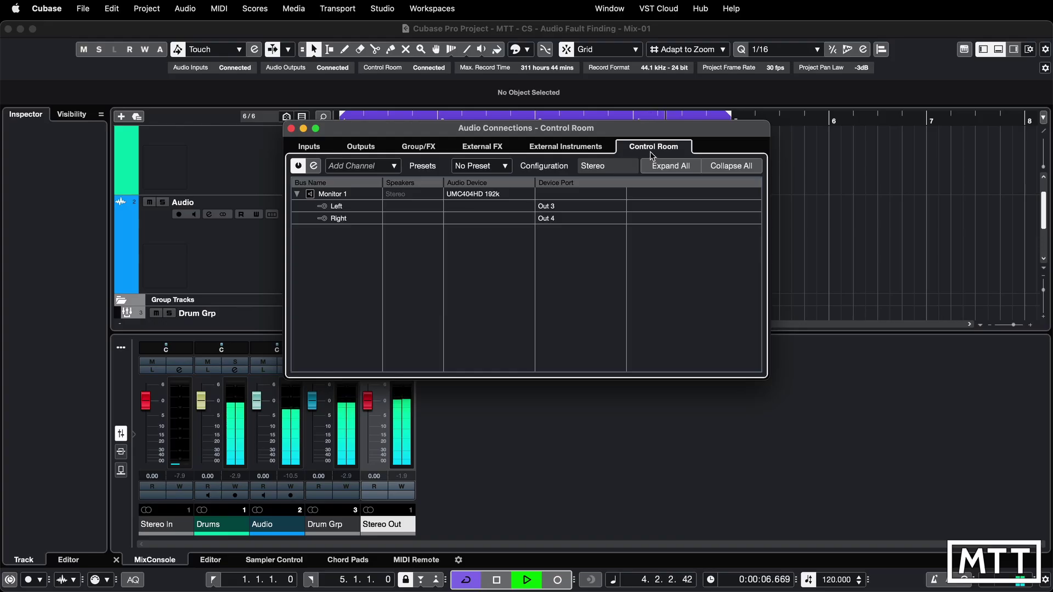
key(space)
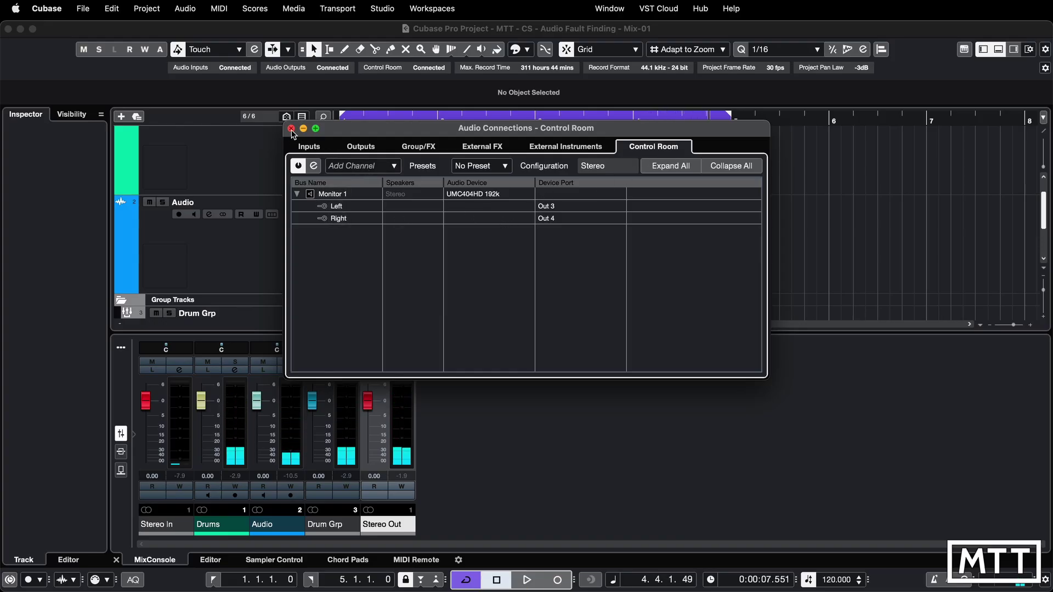
- Disable the Control Room in Audio Connections
click(313, 195)
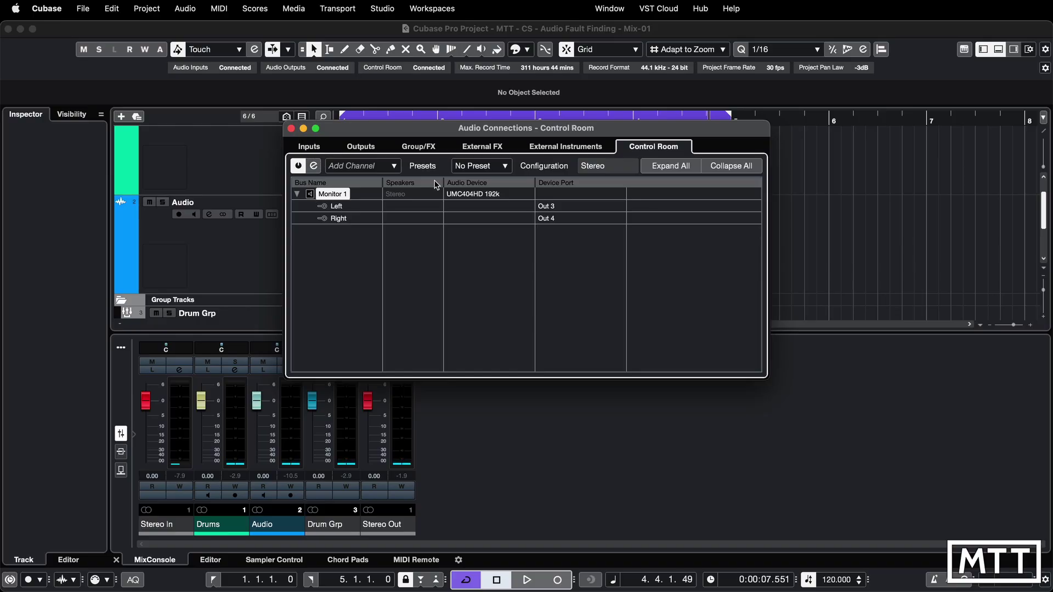
click(298, 166)
click(614, 245)
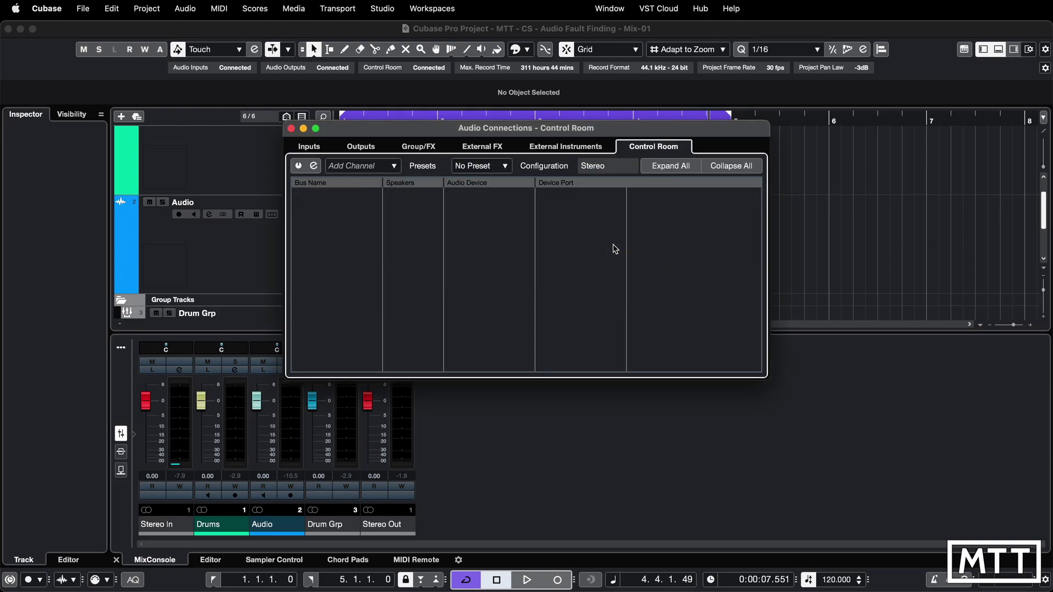
- Examine the Stereo Out bus's device port assignments and the ports available for its left channel
click(361, 147)
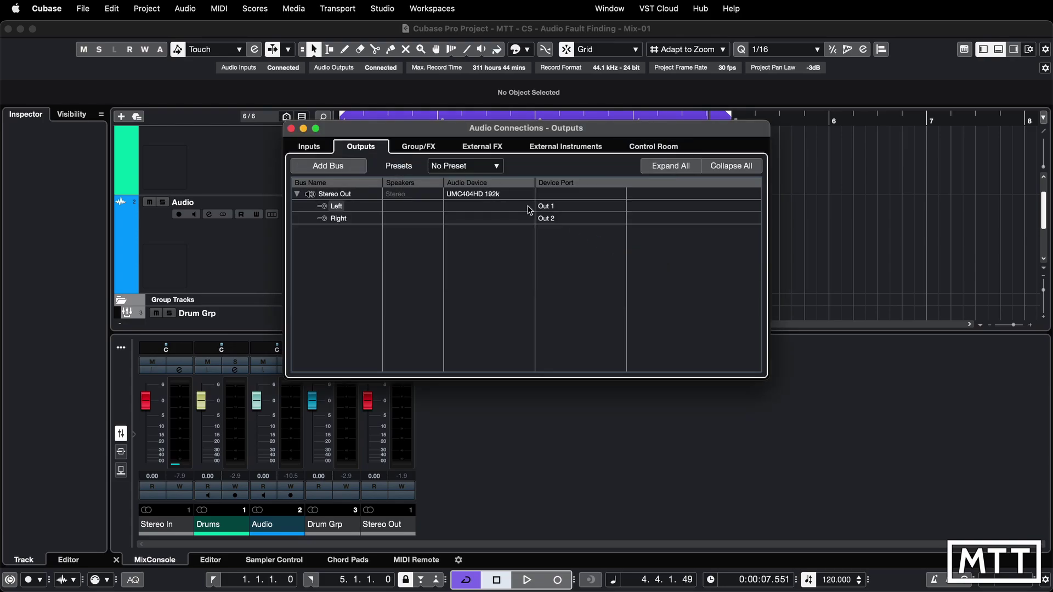
click(562, 208)
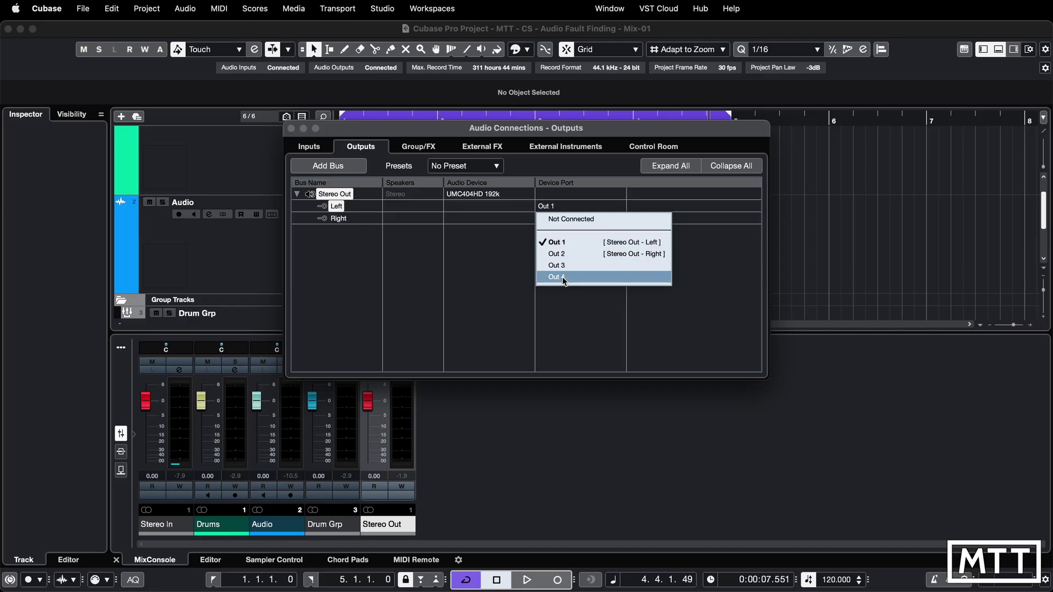
click(517, 277)
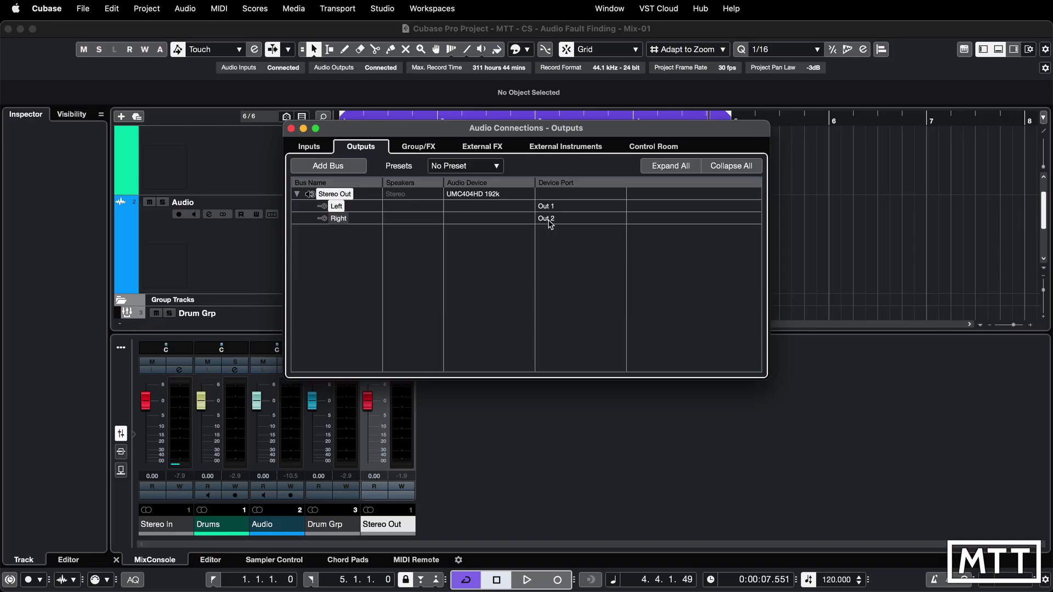
- Play the project briefly and compare the channel meters with the Stereo Out meter
key(space)
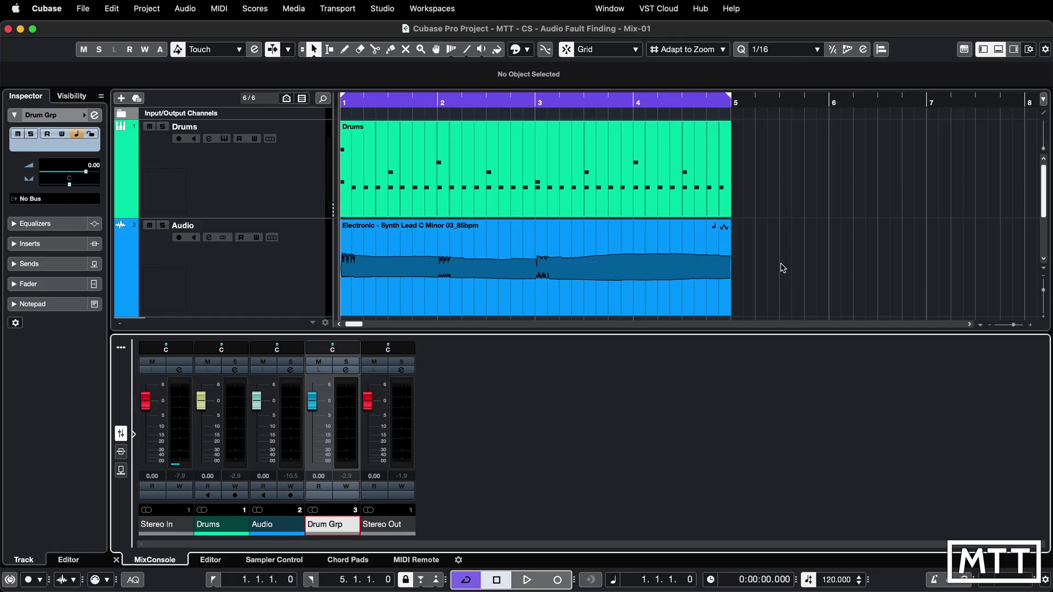
key(space)
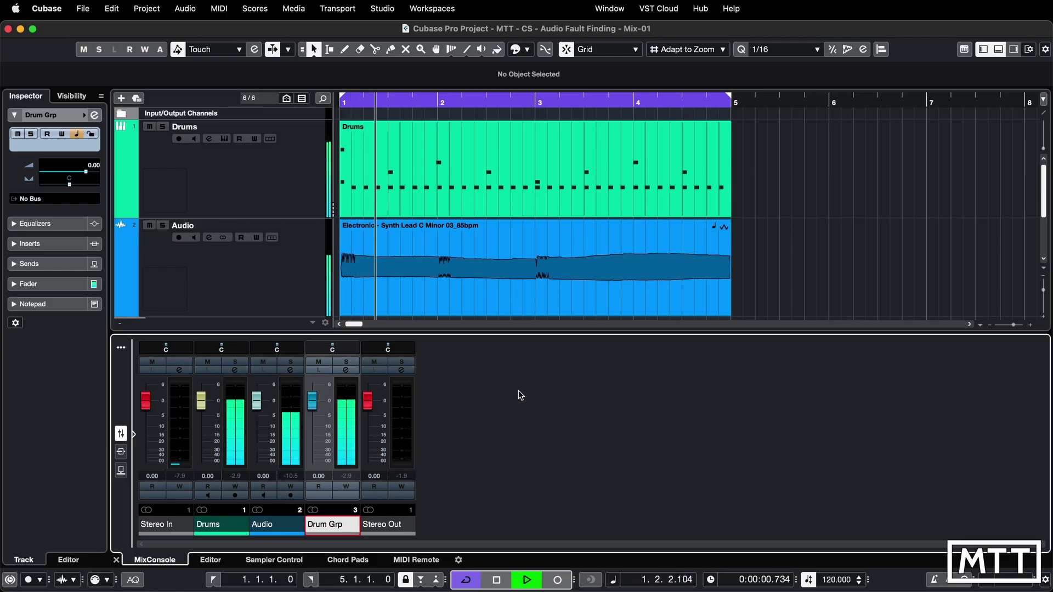
key(space)
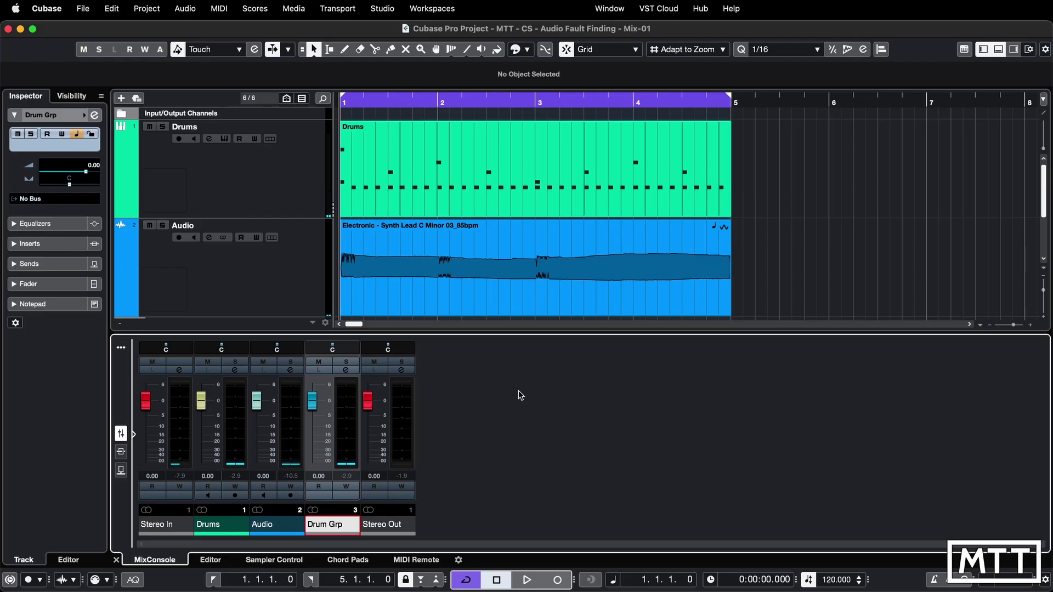
- Route the Audio track's output to Stereo Out from the track's Inspector settings
click(295, 282)
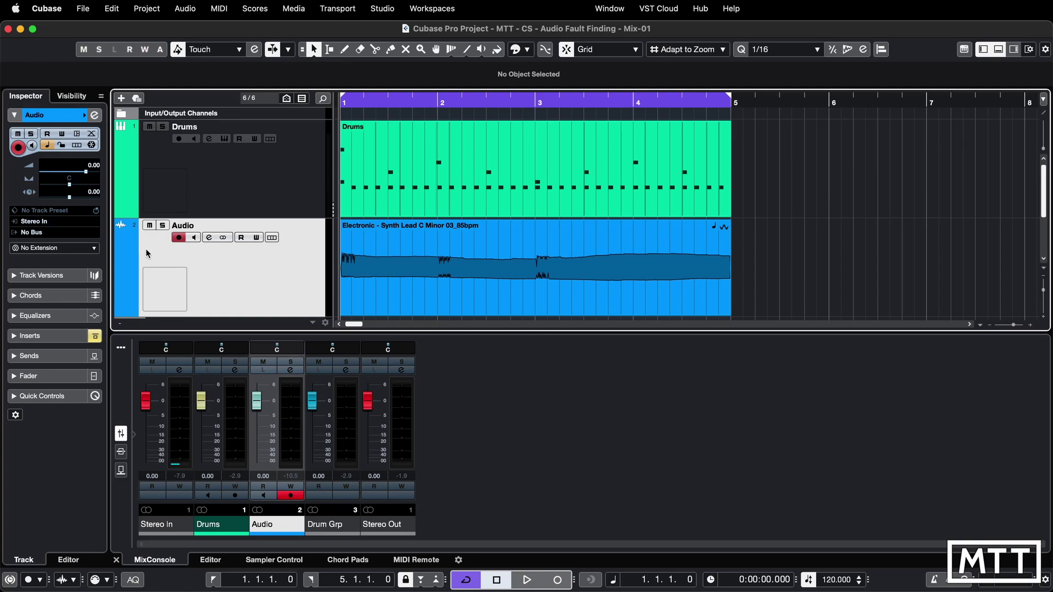
click(16, 117)
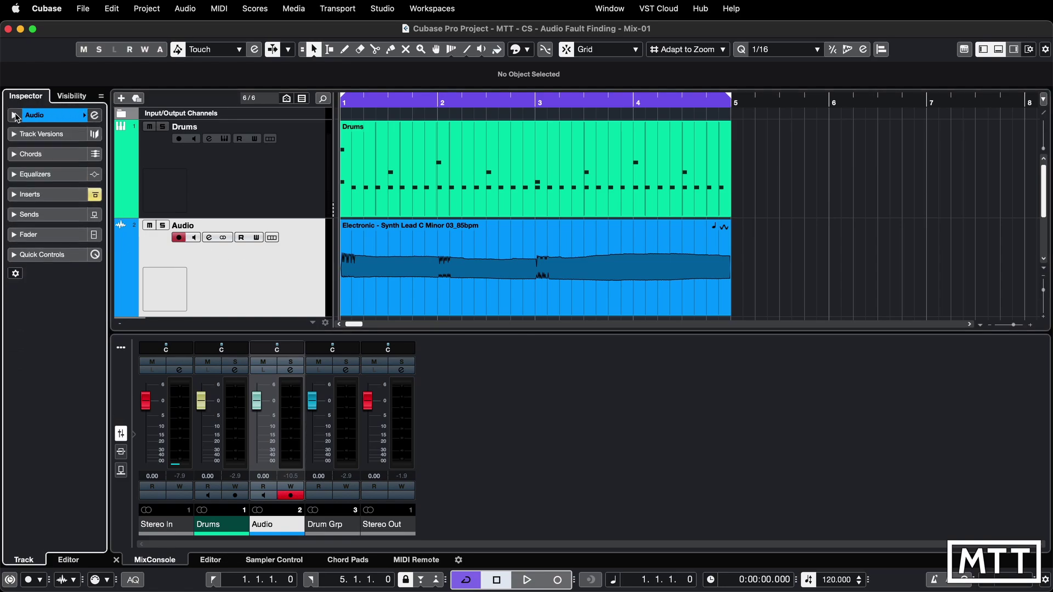
click(17, 117)
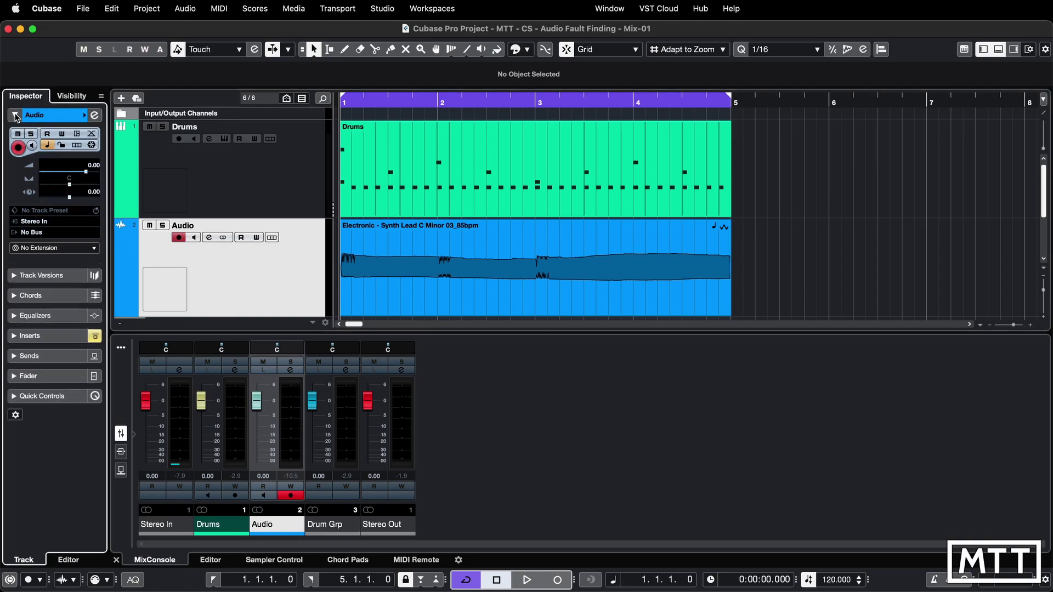
click(32, 233)
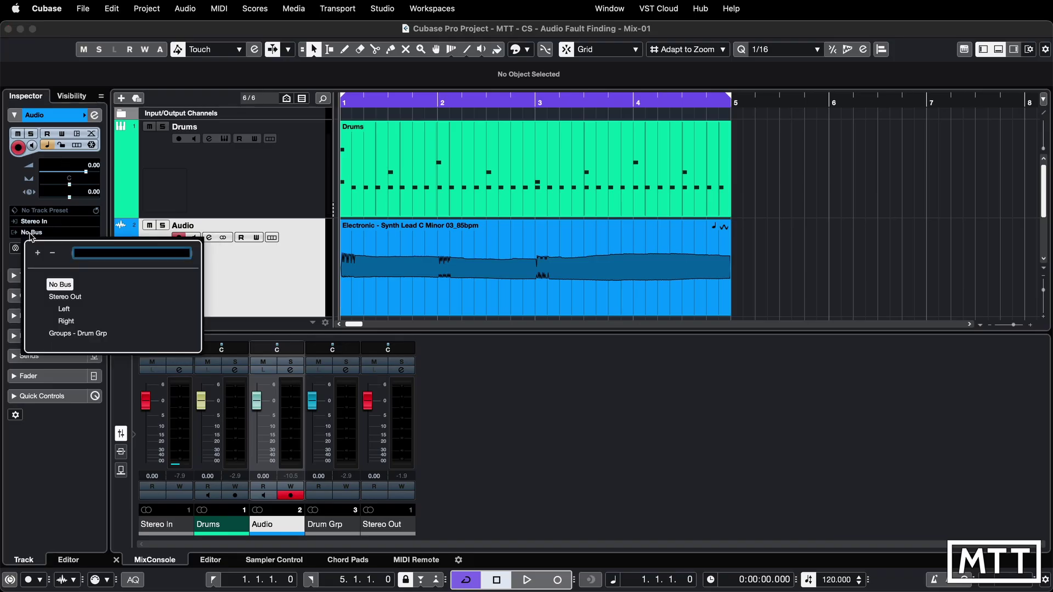
click(77, 300)
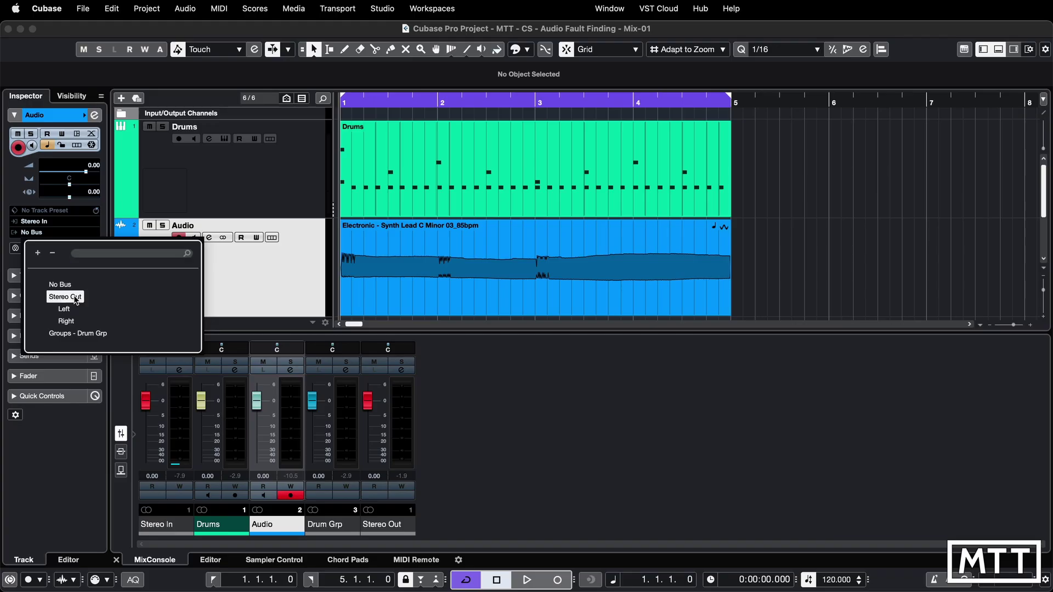
- Test the Audio track's routing with a short playback, and set its output back to No Bus
key(space)
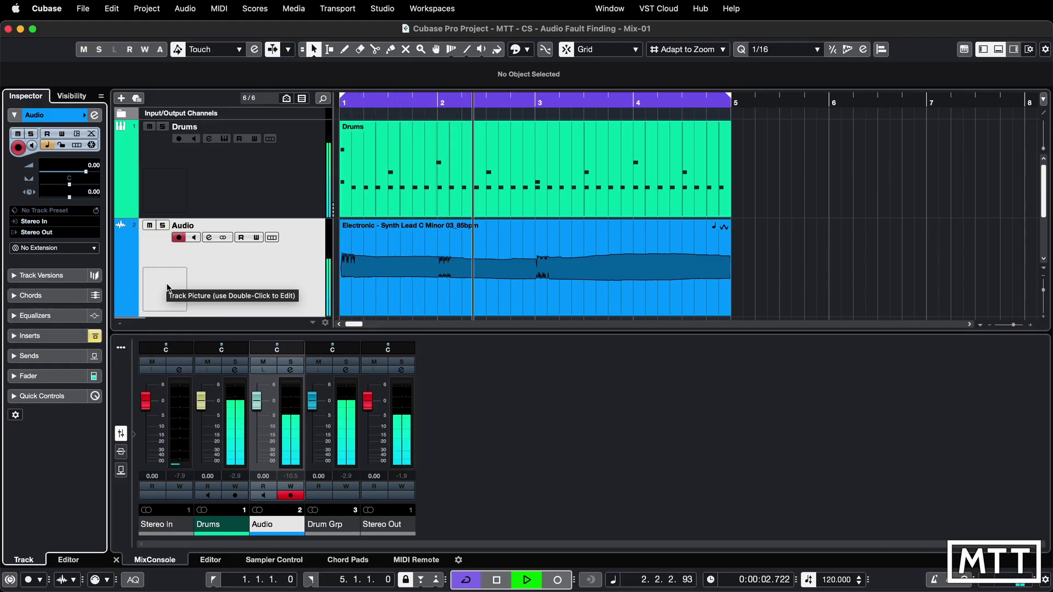
key(space)
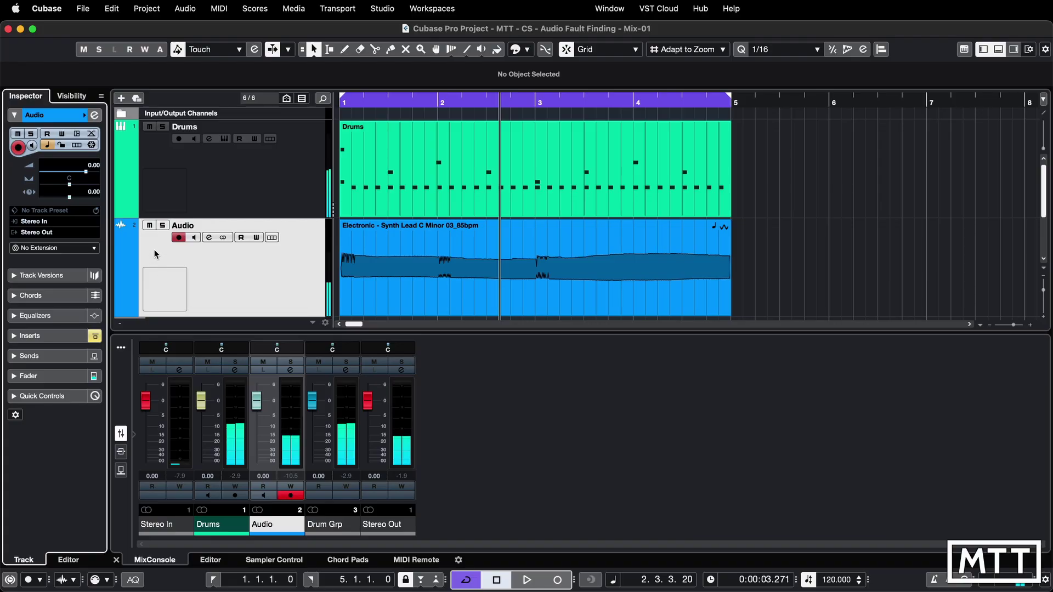
click(67, 235)
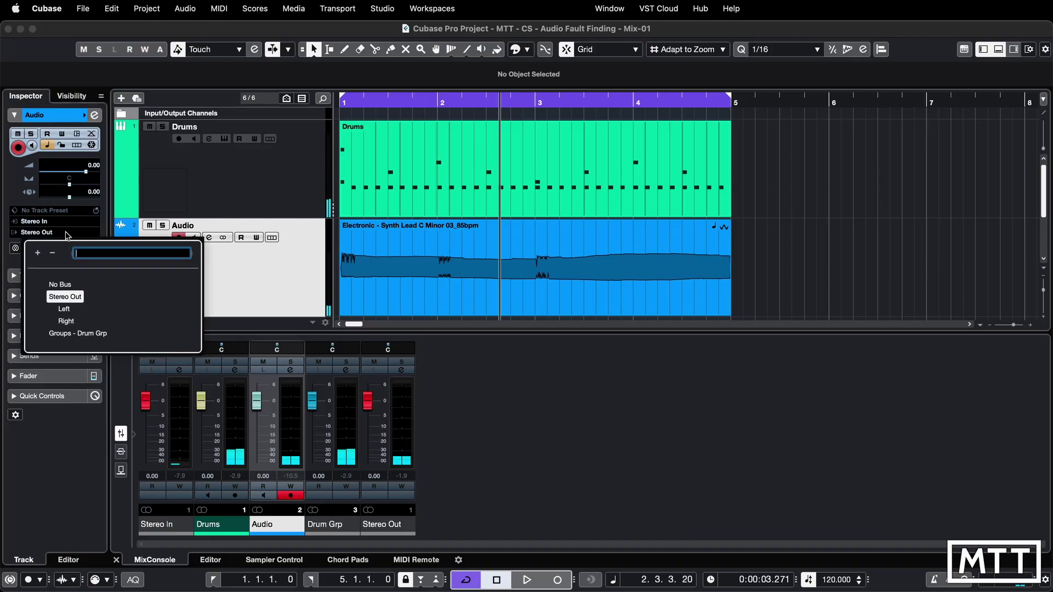
click(50, 280)
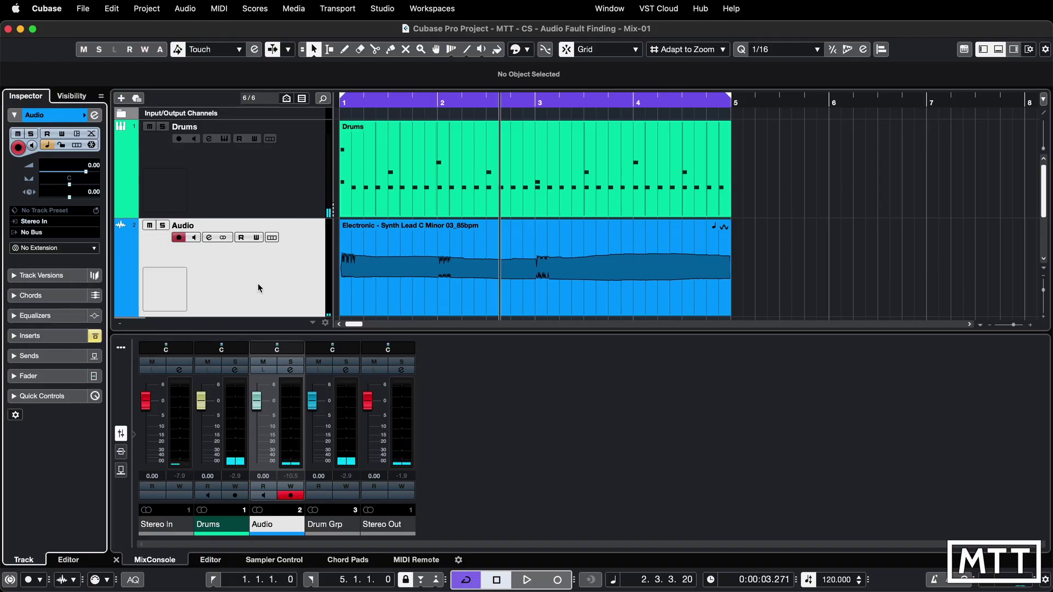
- Route the Audio track's output to Stereo Out in its Channel Settings and start playback
click(209, 238)
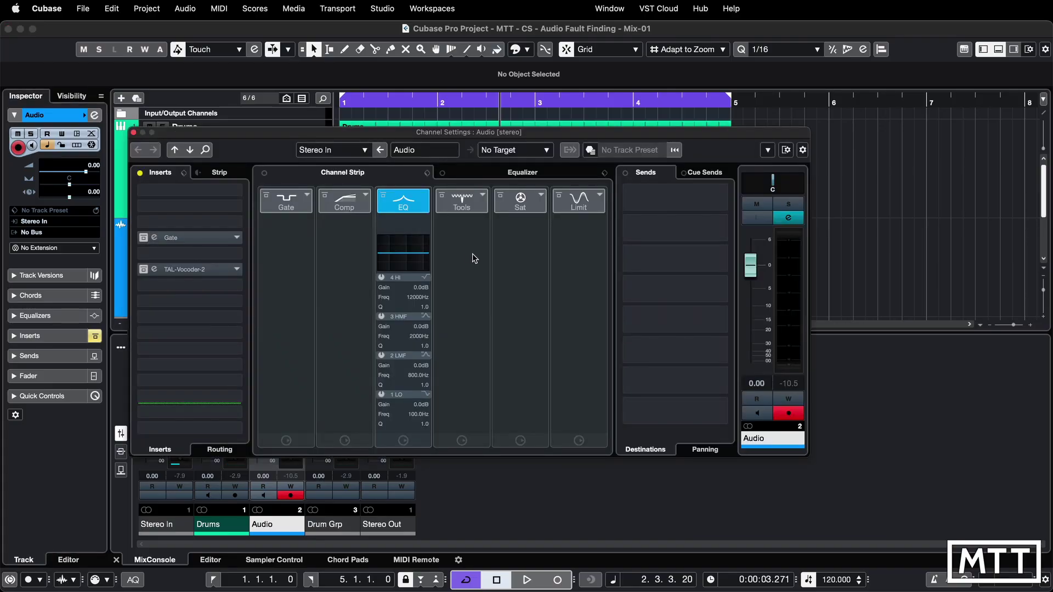
click(531, 151)
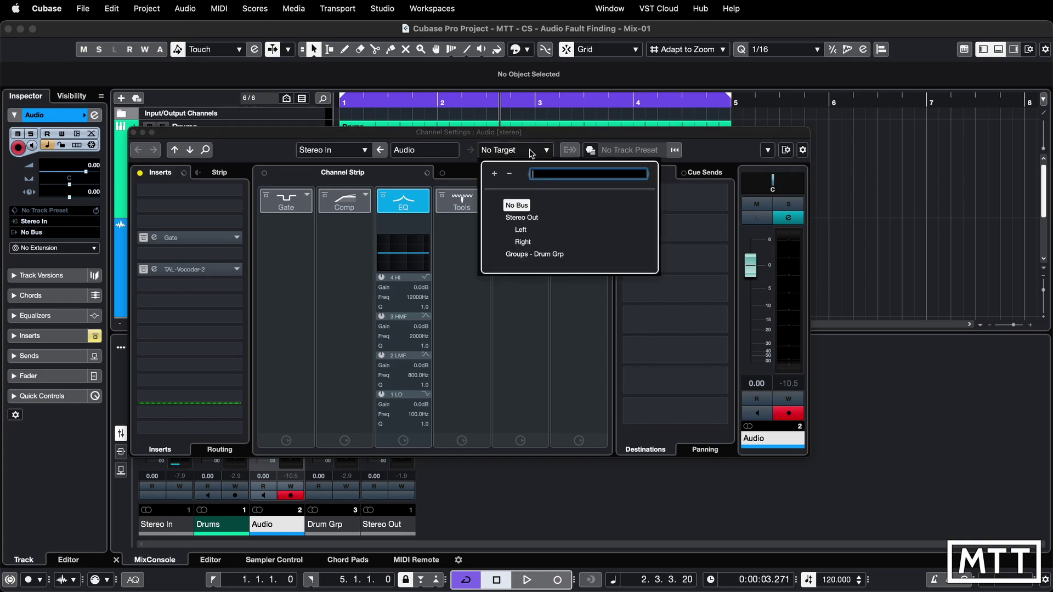
click(528, 218)
key(space)
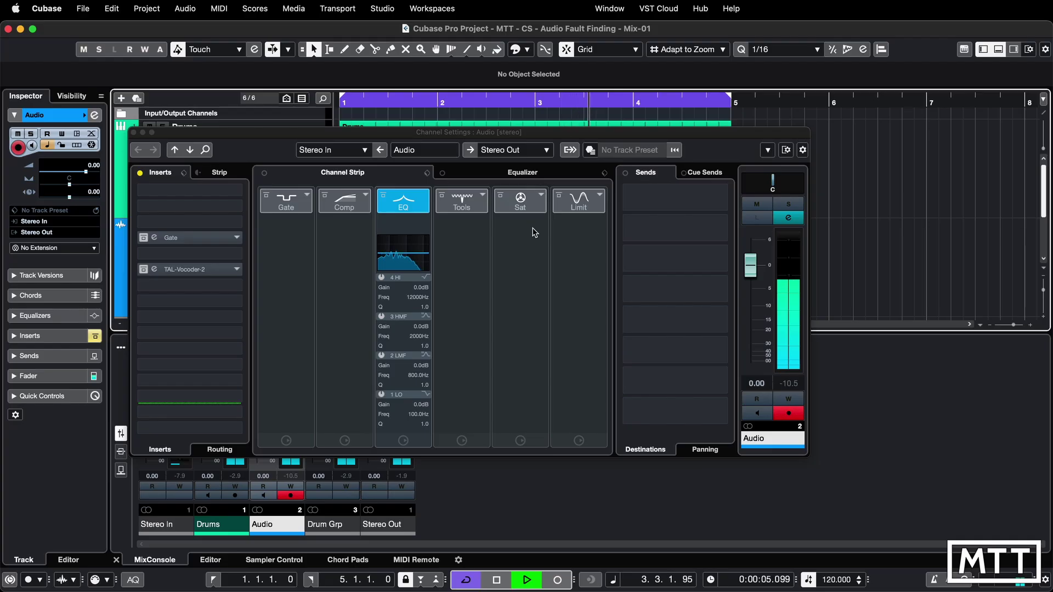
- Set the Audio track's output target back to No Bus, stop playback and close its Channel Settings
click(516, 149)
click(525, 191)
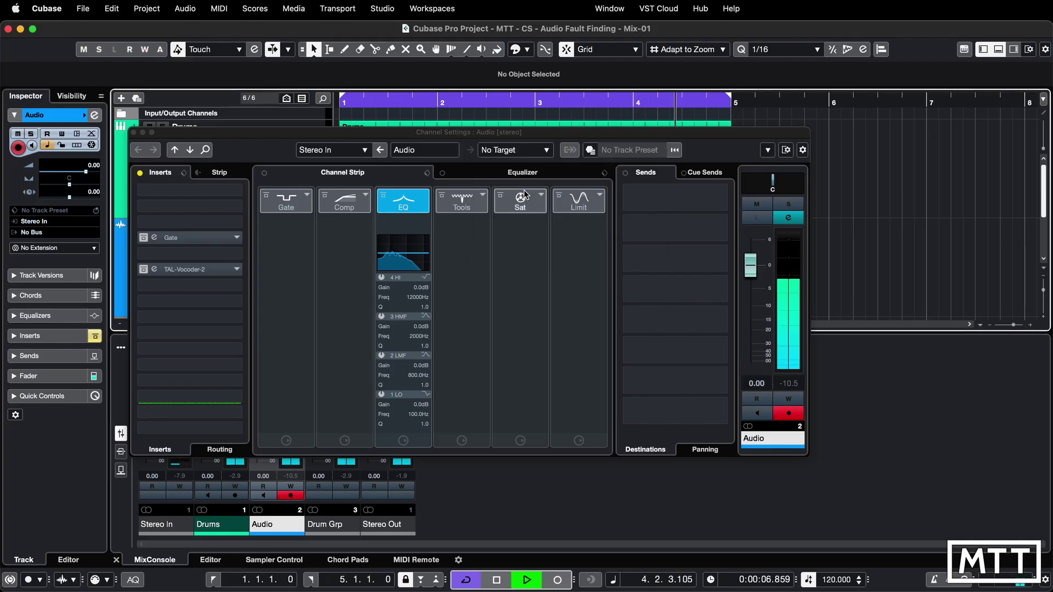
key(space)
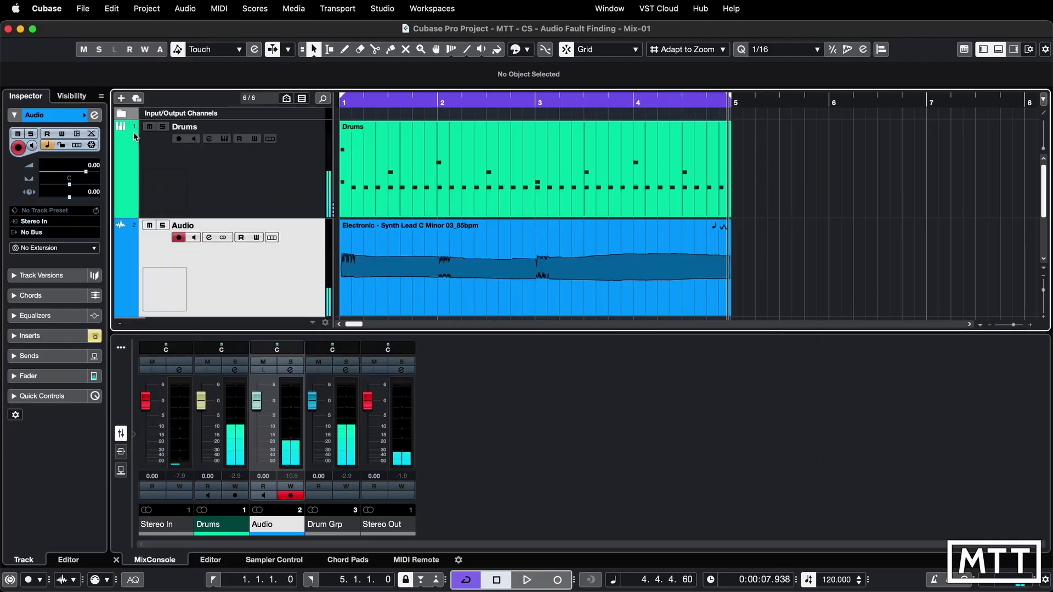
click(133, 132)
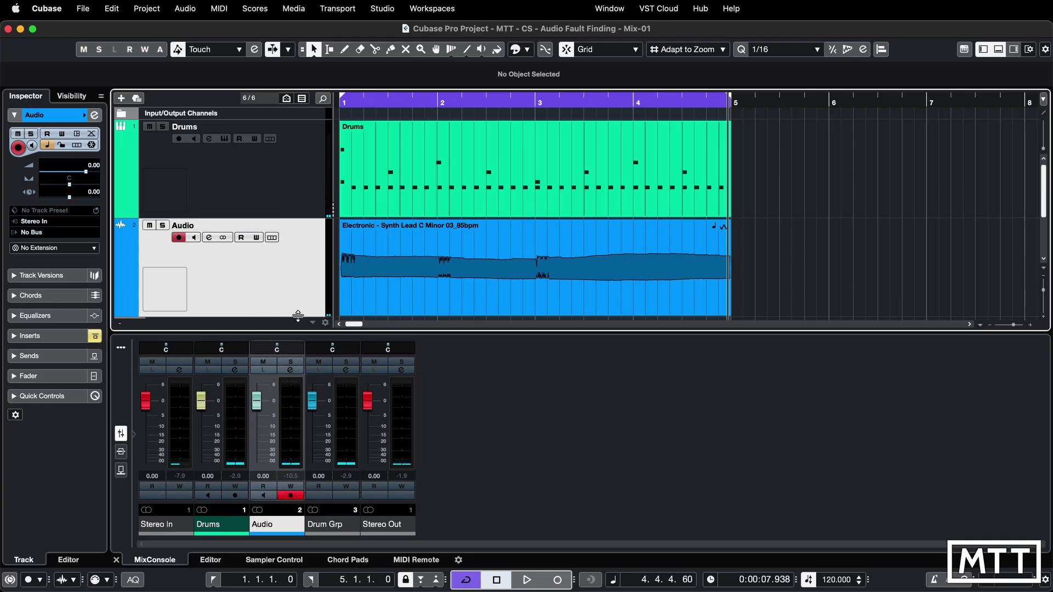
- Open the MixConsole in its own window, widen it, and show the channels' Routing rack
key(F3)
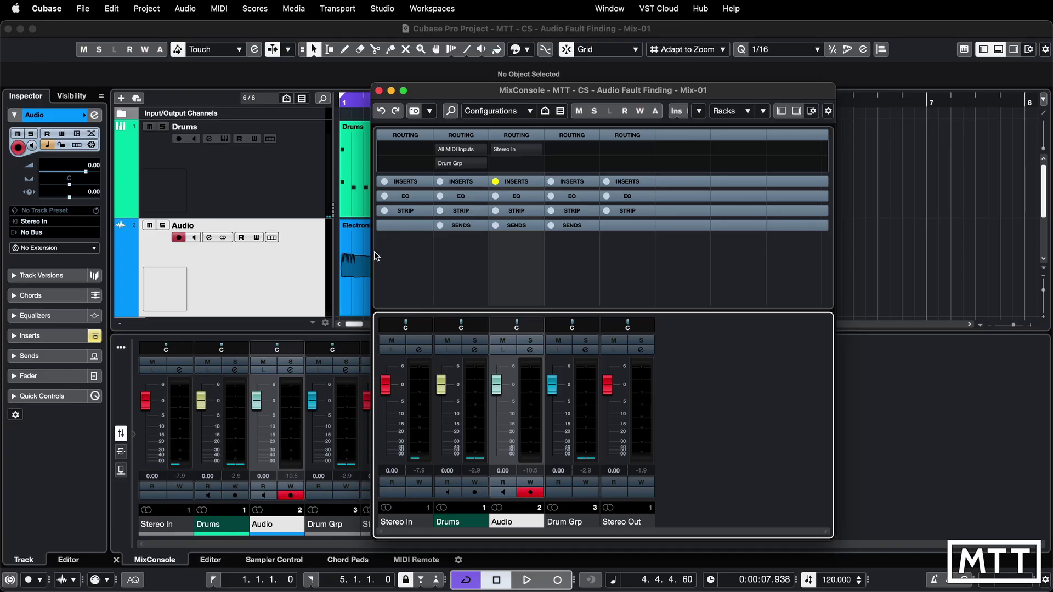
drag(372, 254, 277, 261)
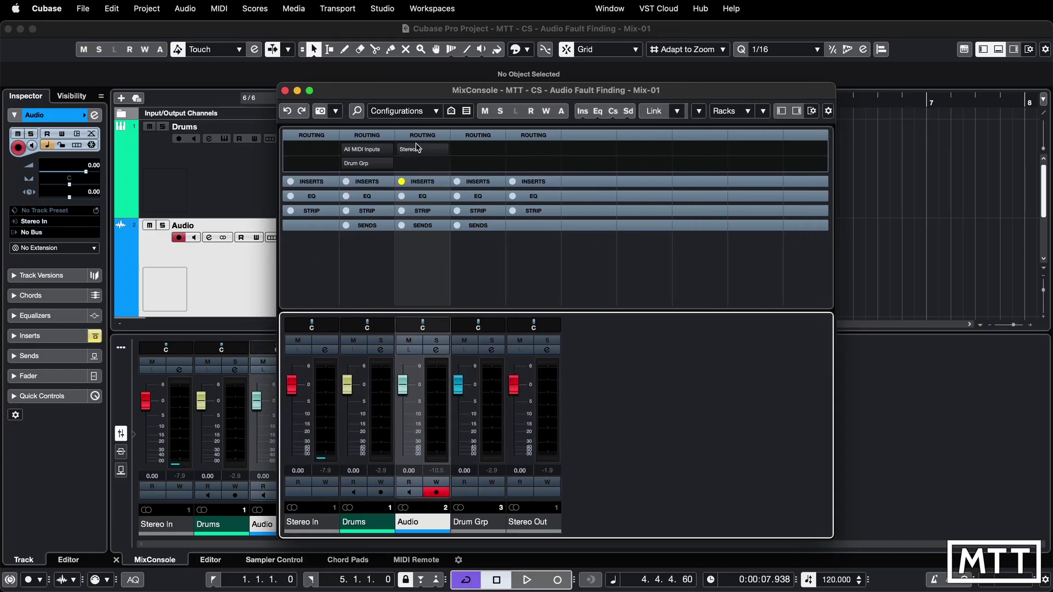
click(812, 112)
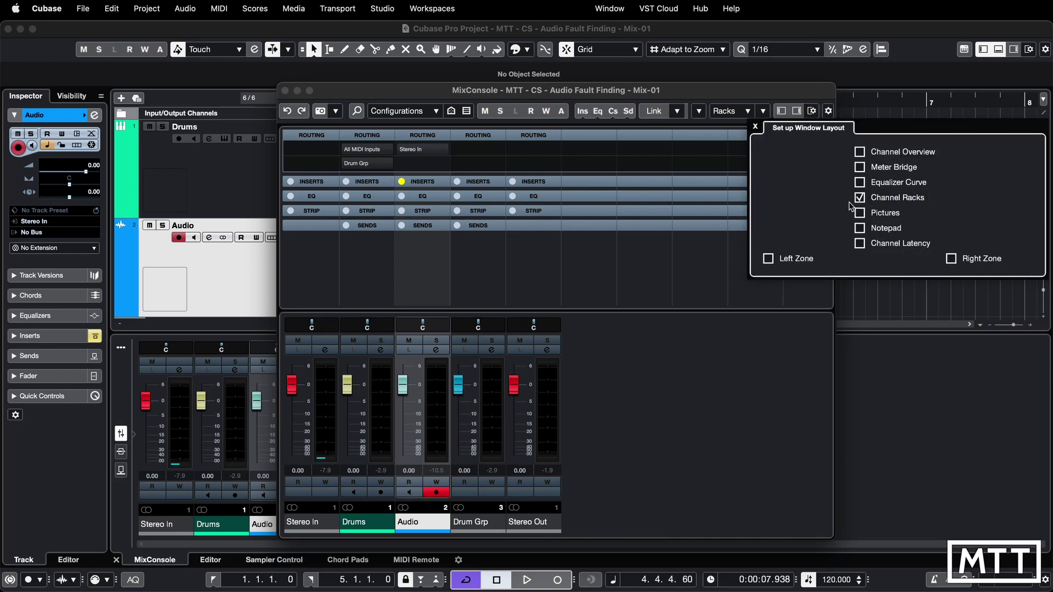
click(431, 137)
click(430, 138)
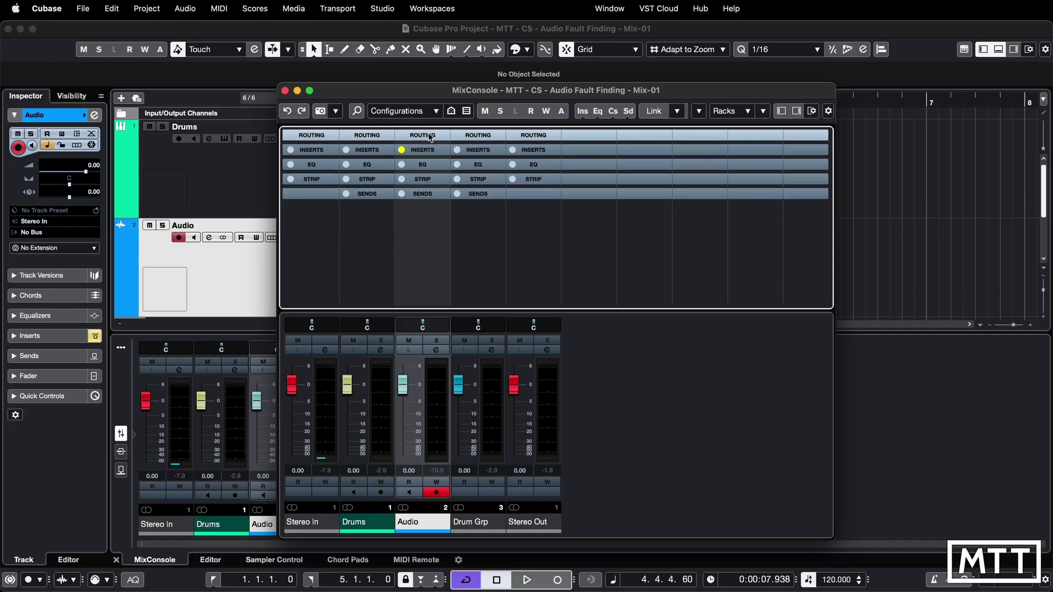
click(426, 135)
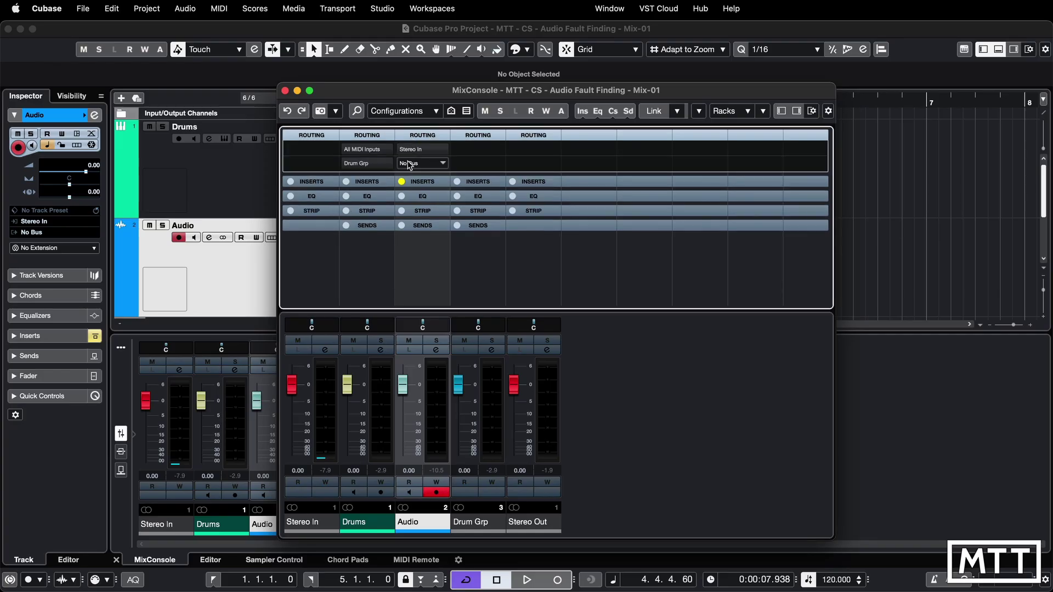
- Switch the Audio channel's output to Stereo Out in the Routing rack and back to No Bus
click(442, 164)
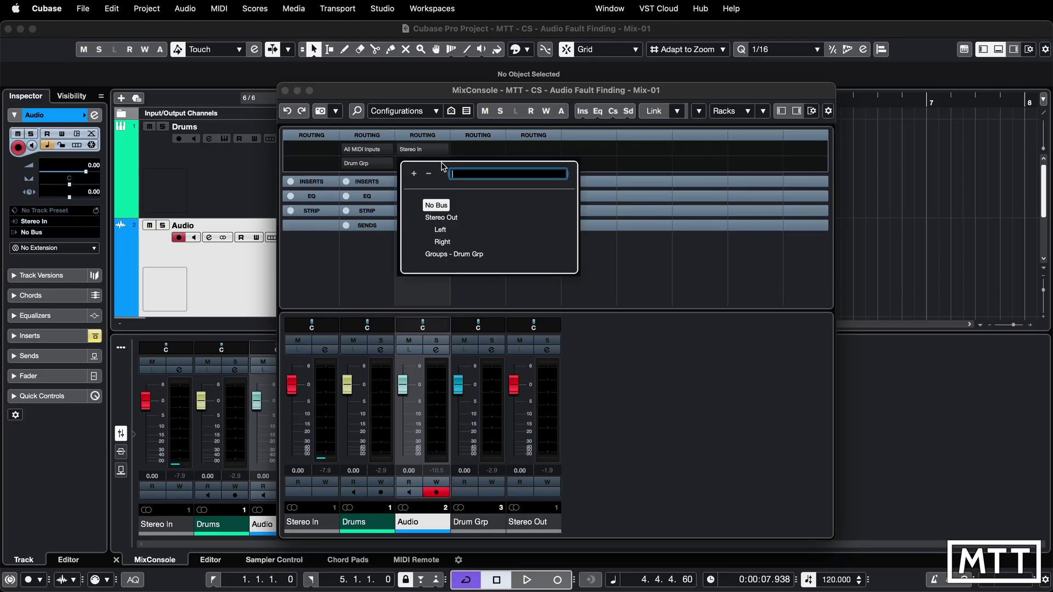
click(451, 218)
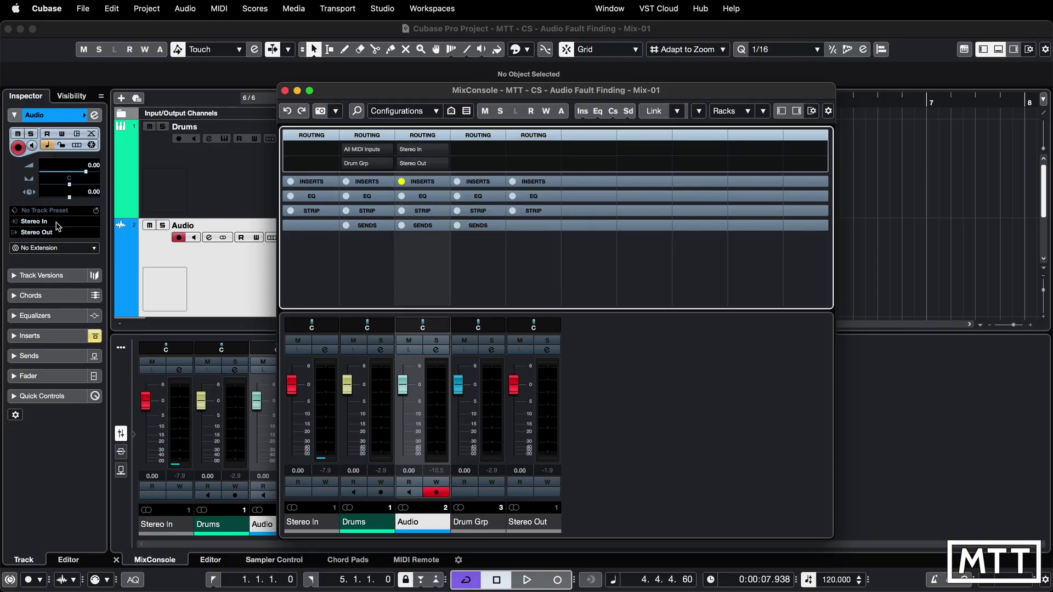
click(435, 165)
click(442, 205)
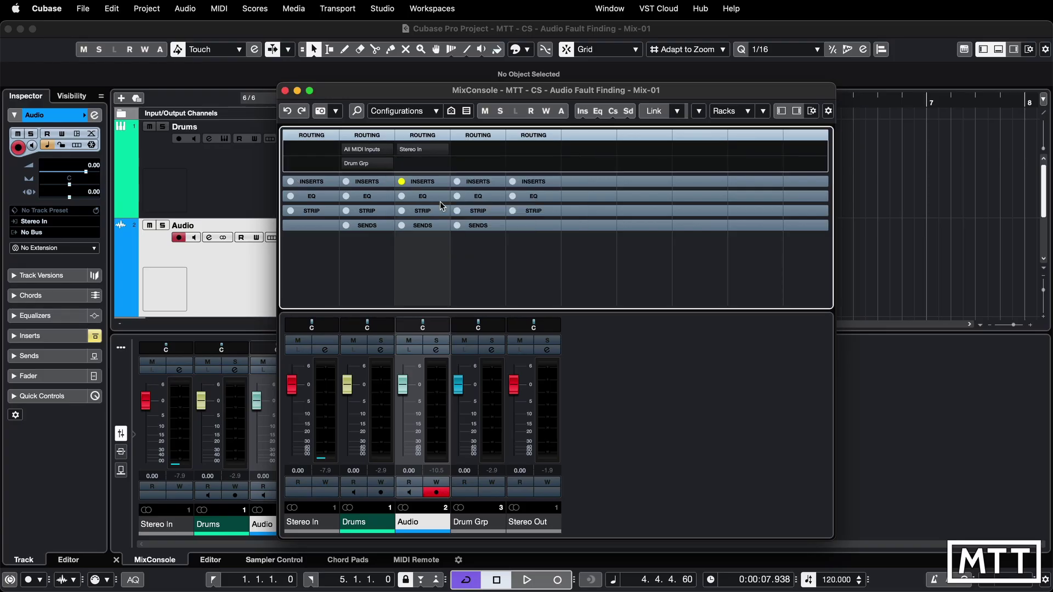
- Route the Audio channel's output to Stereo Out in the Routing rack and test it with playback, closing the MixConsole window
click(442, 165)
click(442, 218)
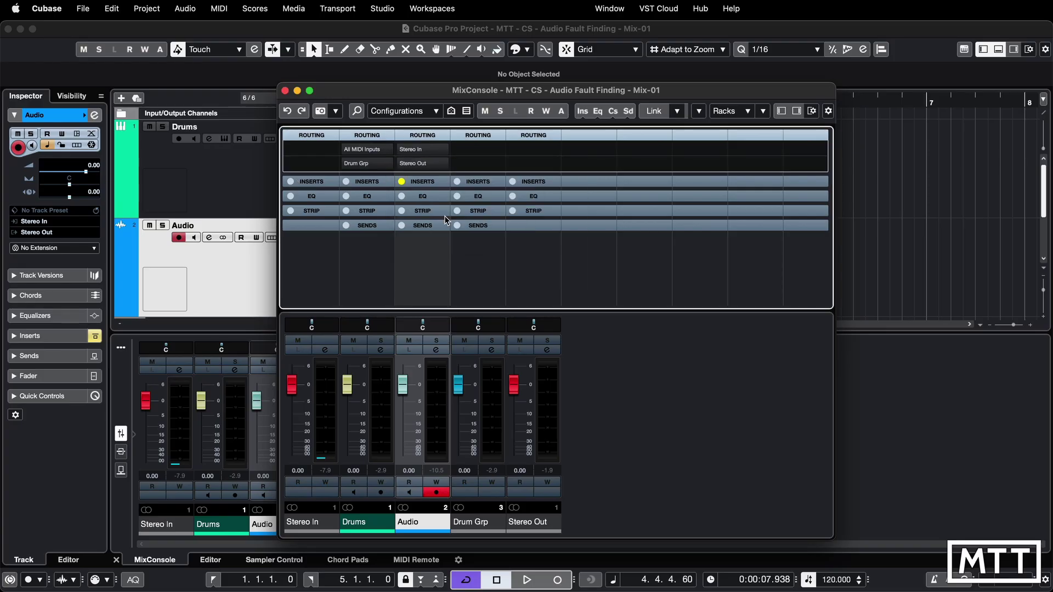
key(space)
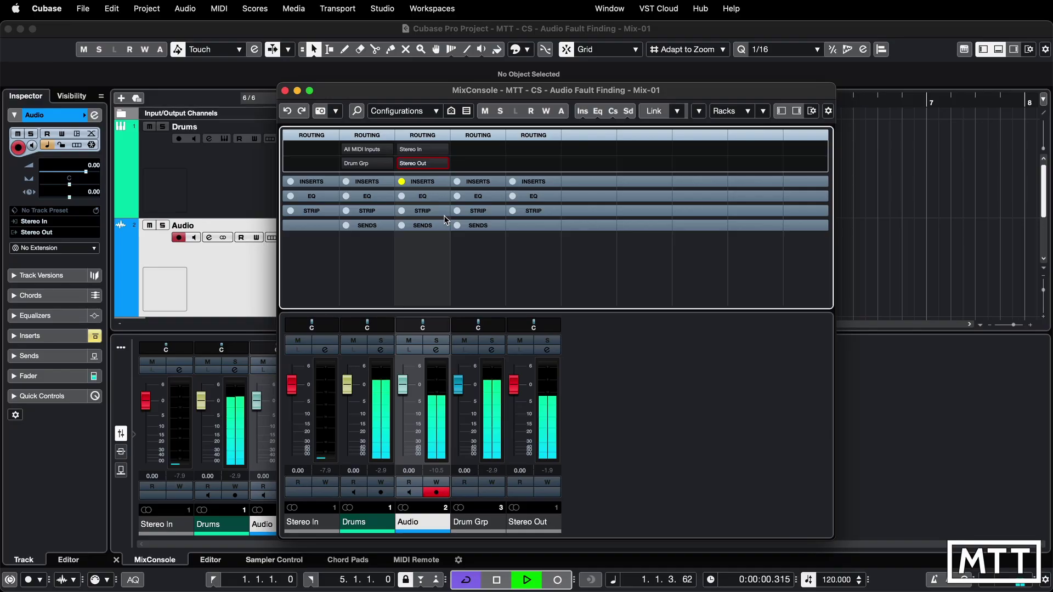
click(285, 91)
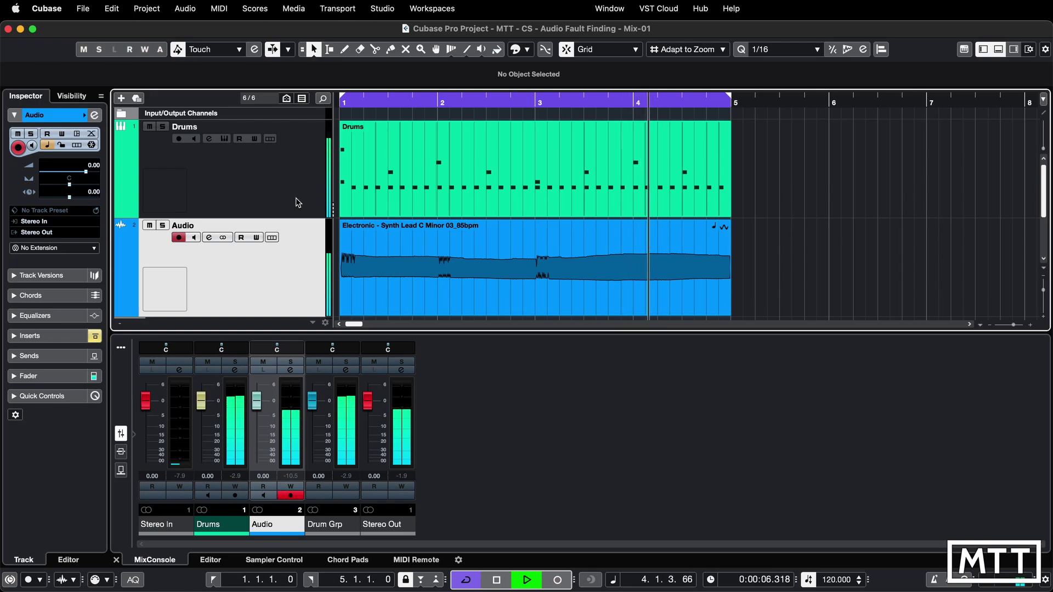
key(space)
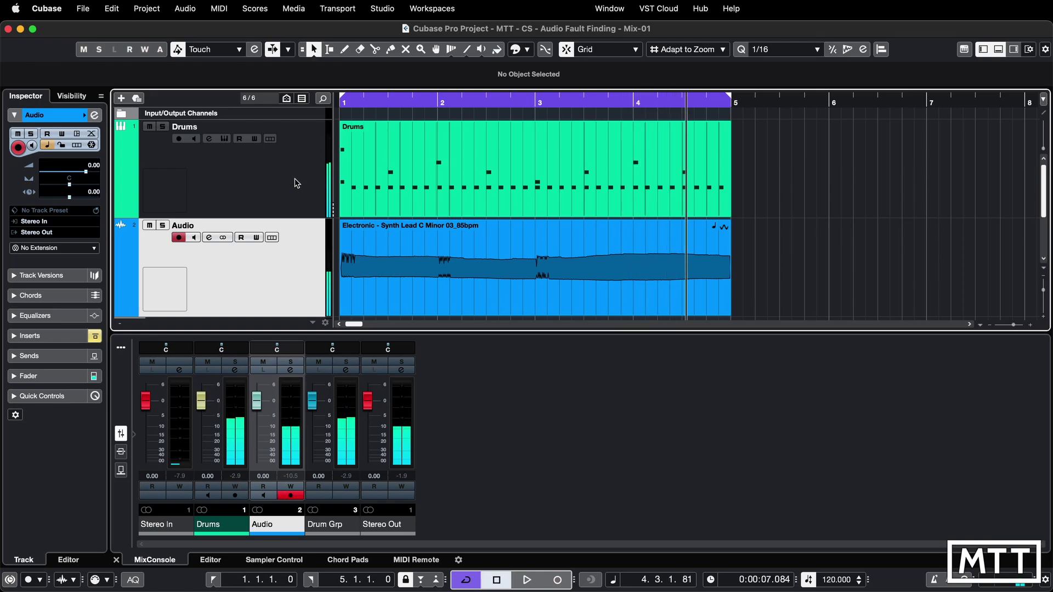
- Open the Drums track's Channel Settings and follow its output to the Drum Grp channel
click(298, 183)
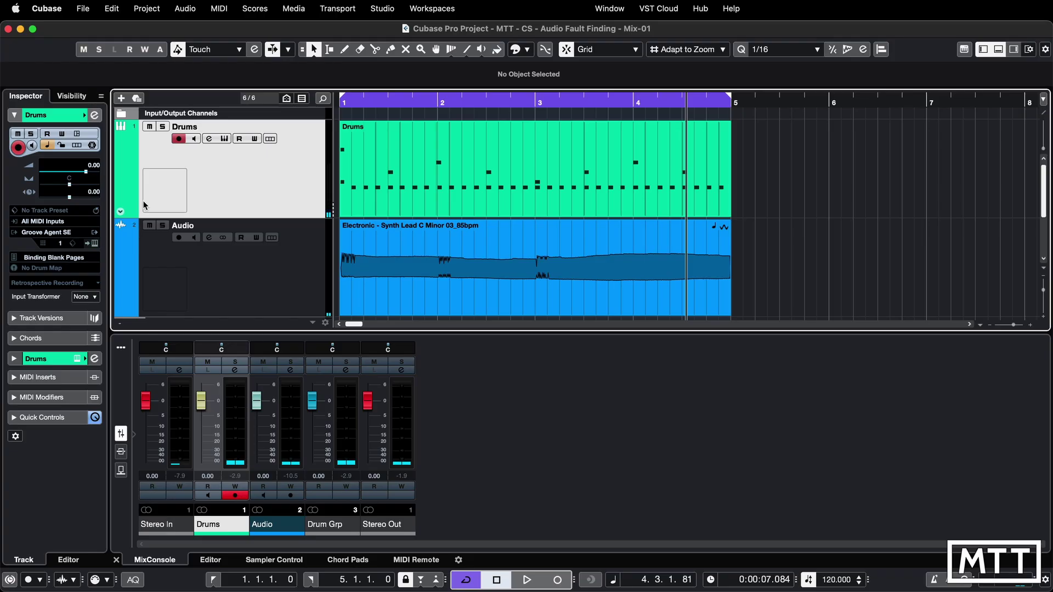
click(209, 138)
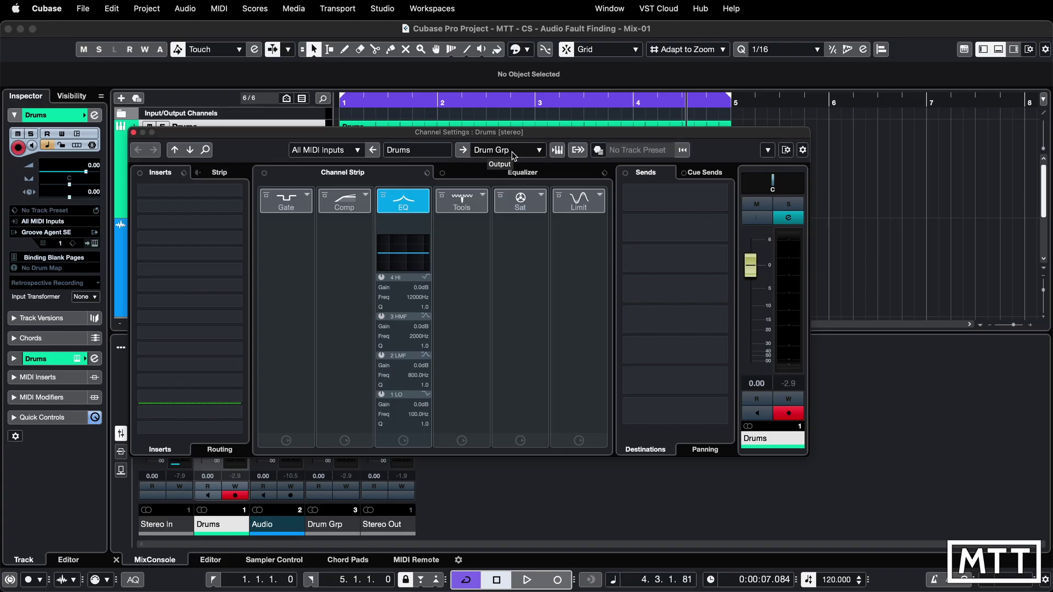
click(464, 149)
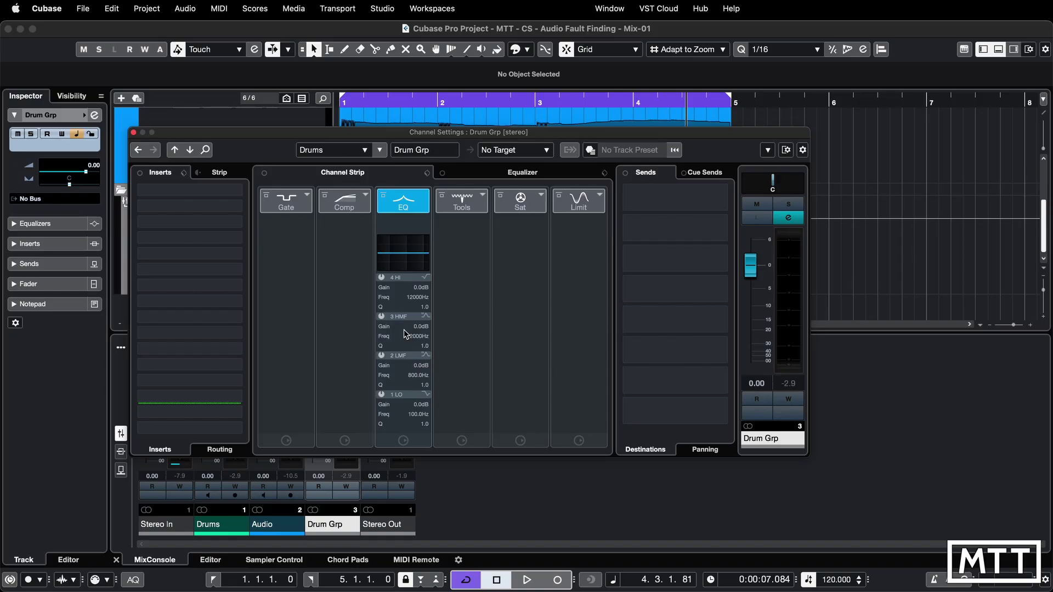
- Route the Drum Grp channel's output to Stereo Out, close its Channel Settings and test it with playback
click(537, 154)
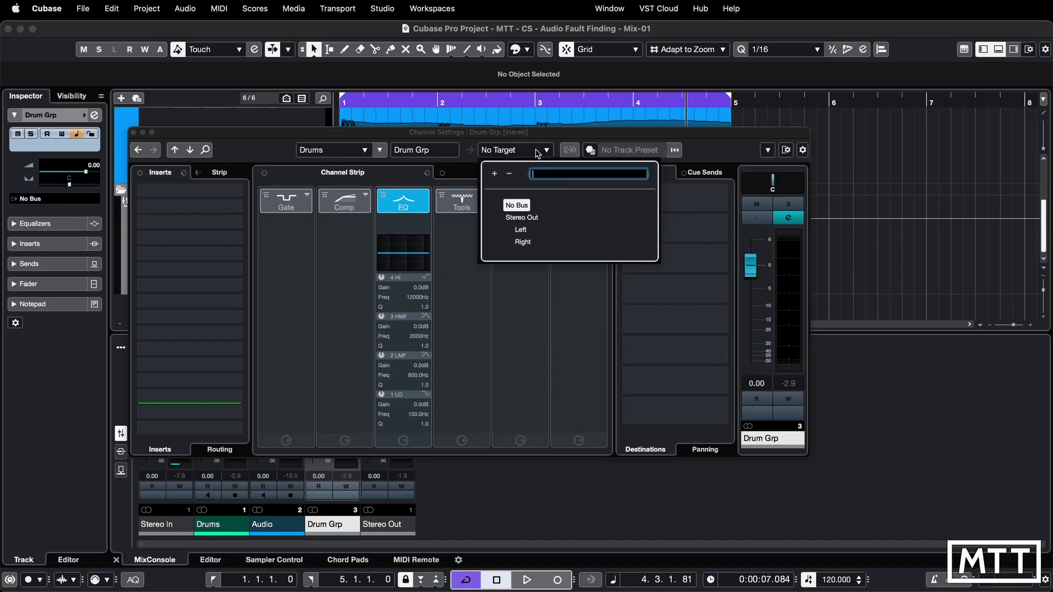
click(521, 218)
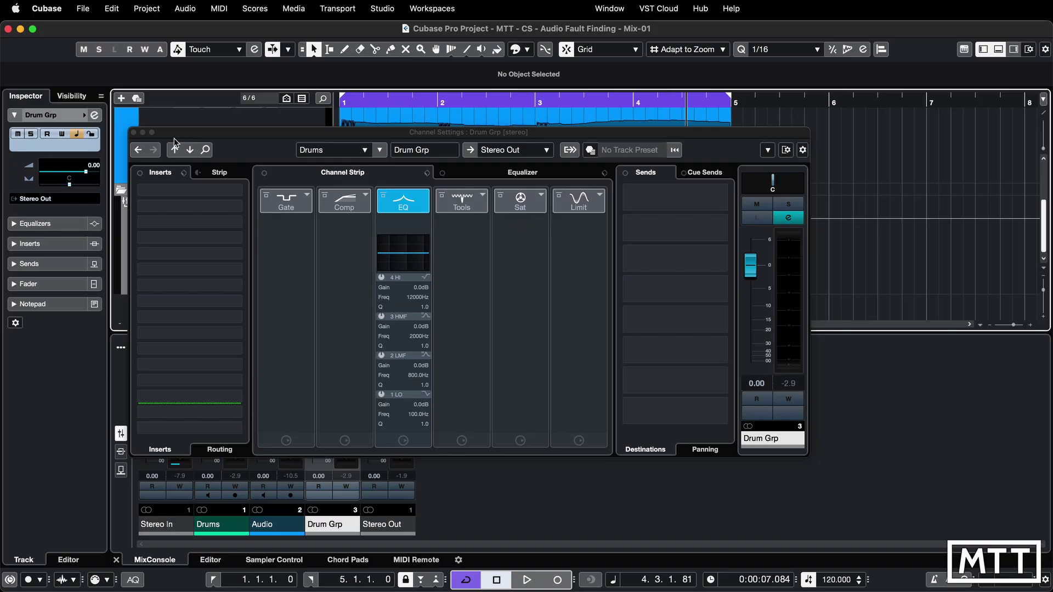
click(133, 133)
key(space)
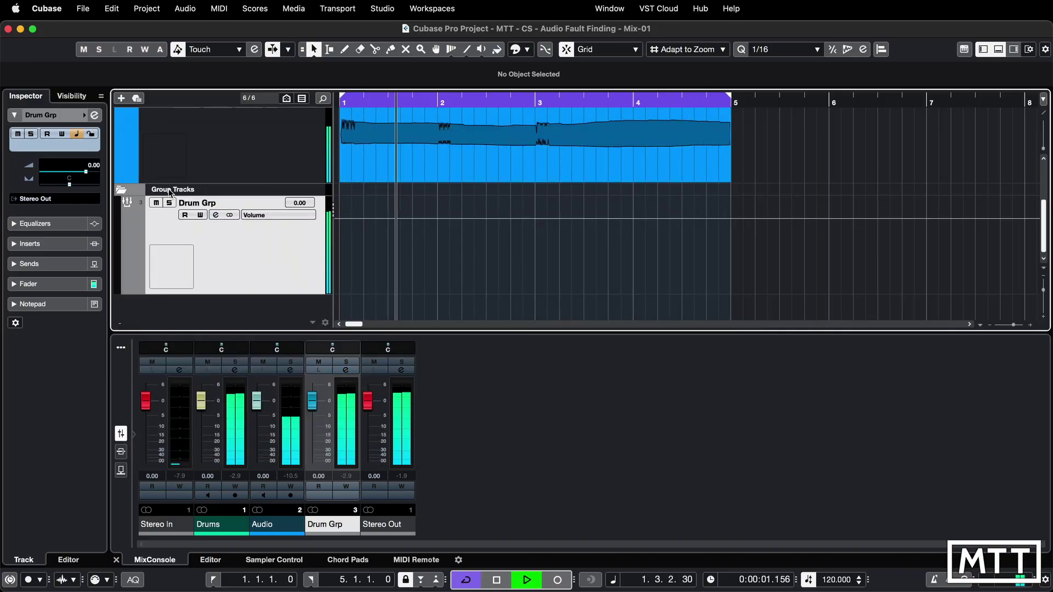
key(space)
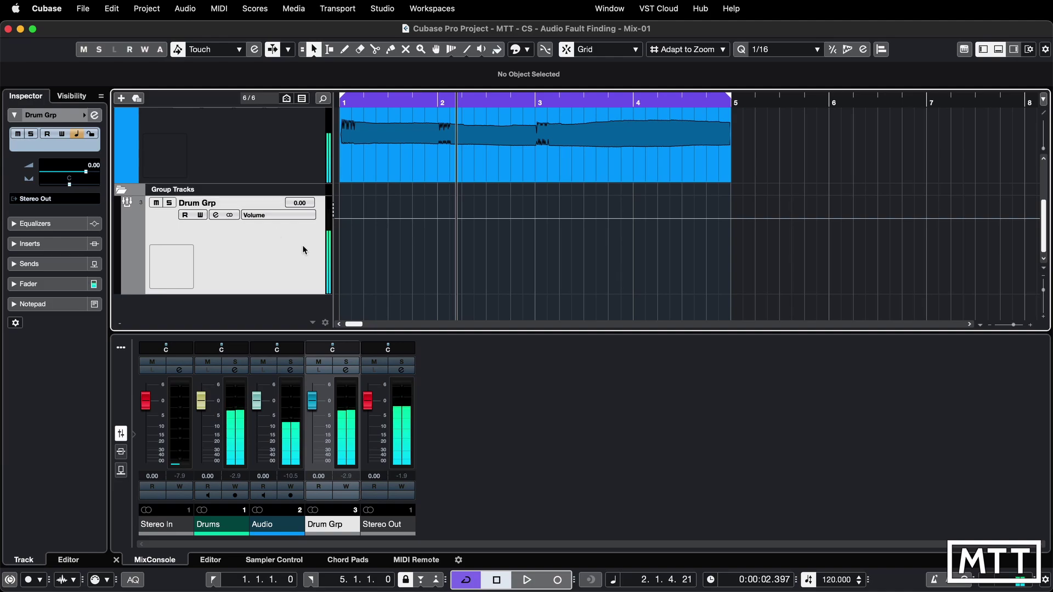
- Add a stereo group channel named Audio Grp to the selected Audio track, with its audio output set to Stereo Out
scroll(399, 259, up, 4)
scroll(398, 256, up, 3)
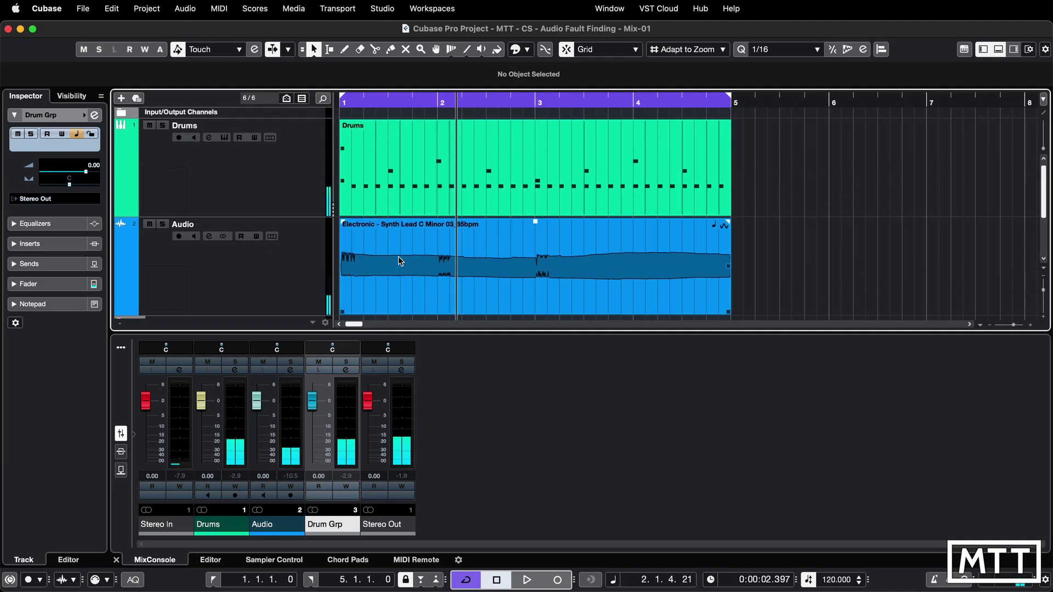
scroll(398, 255, down, 2)
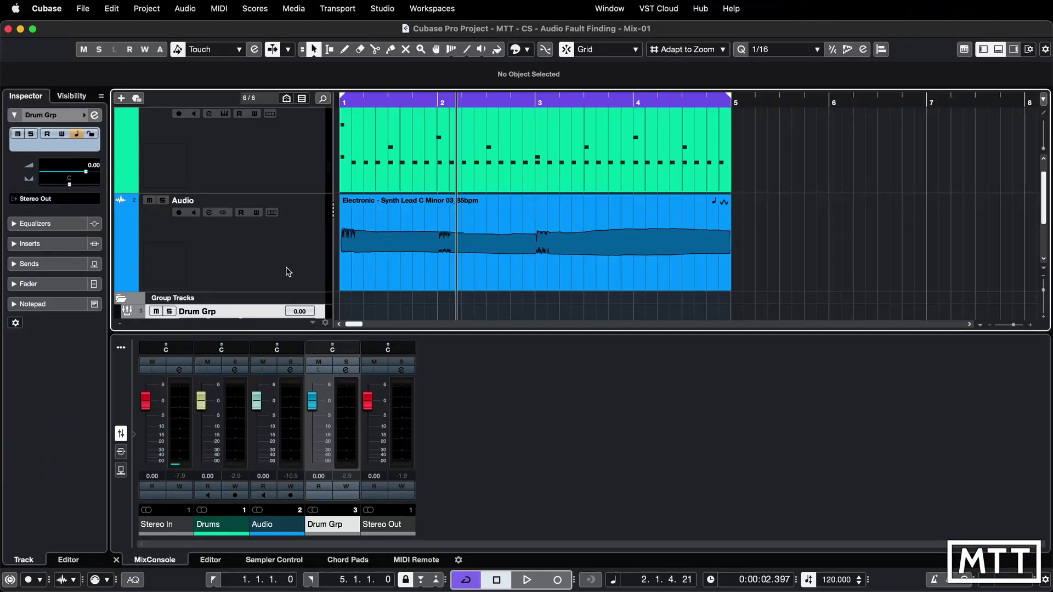
click(287, 271)
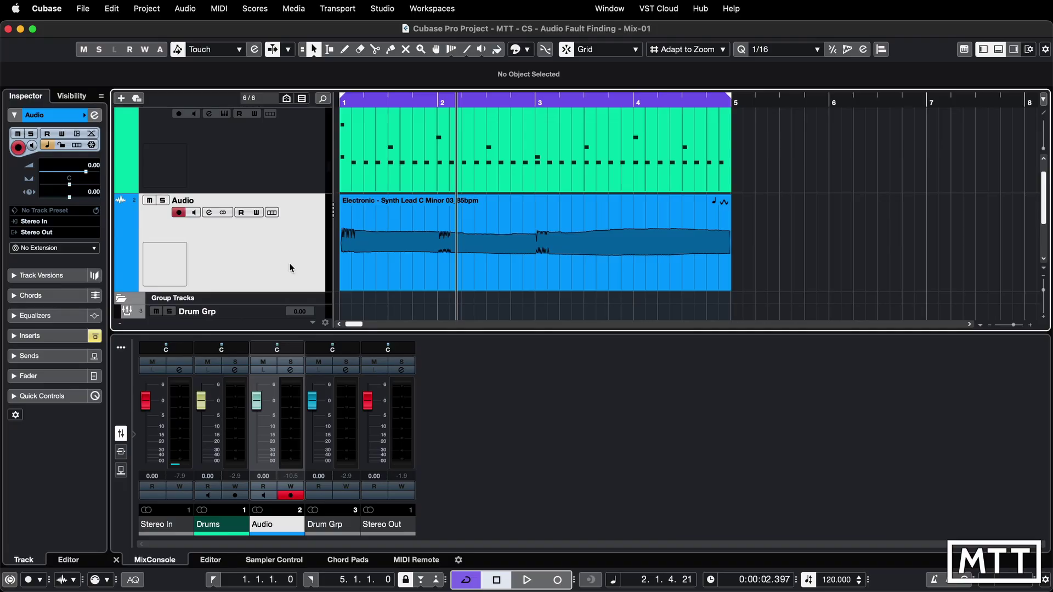
scroll(279, 257, down, 1)
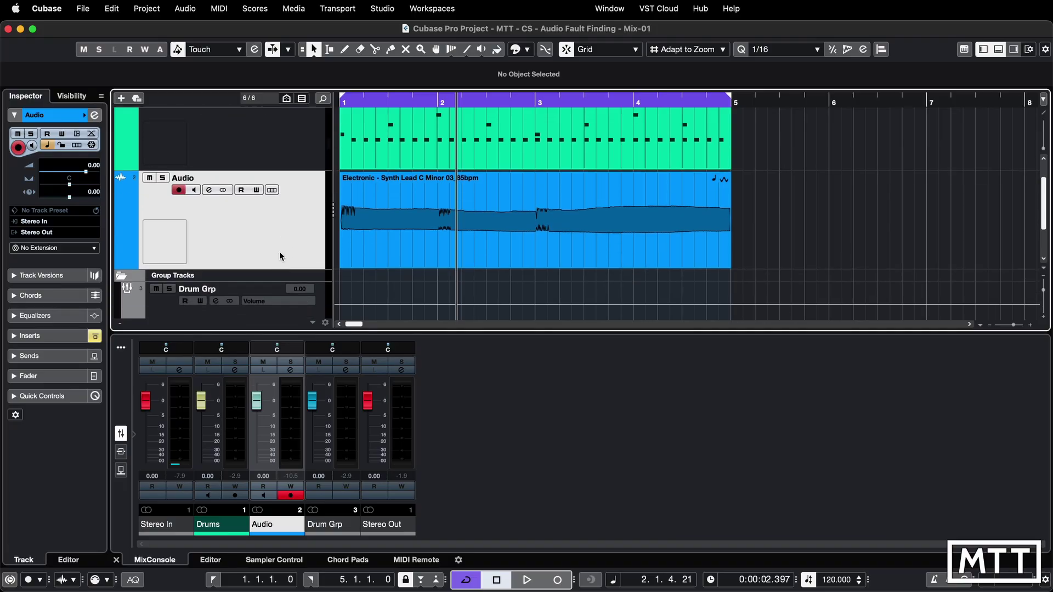
scroll(281, 235, down, 2)
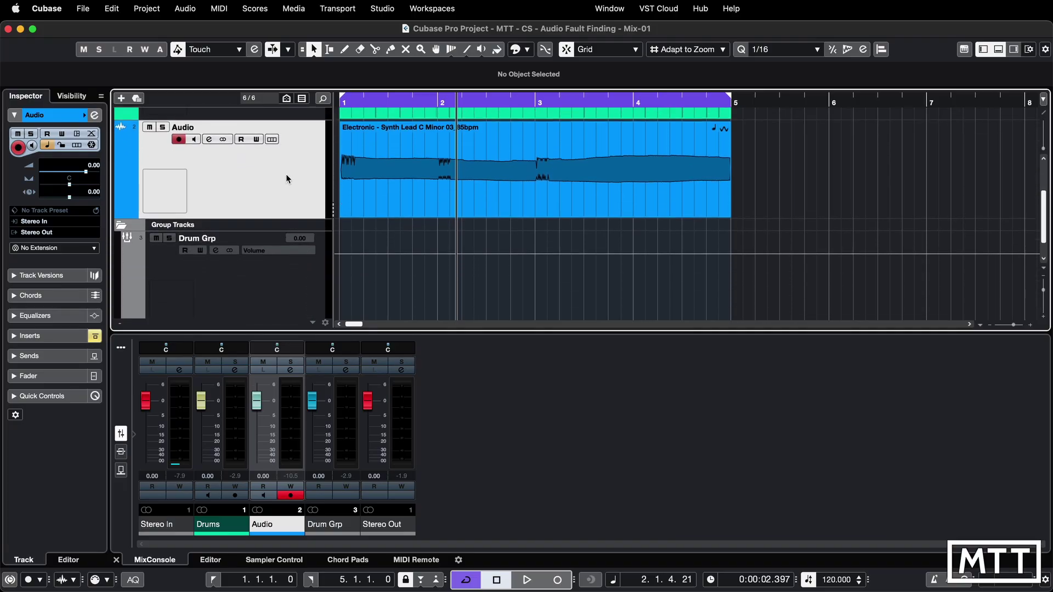
right_click(285, 176)
mouse_move(329, 181)
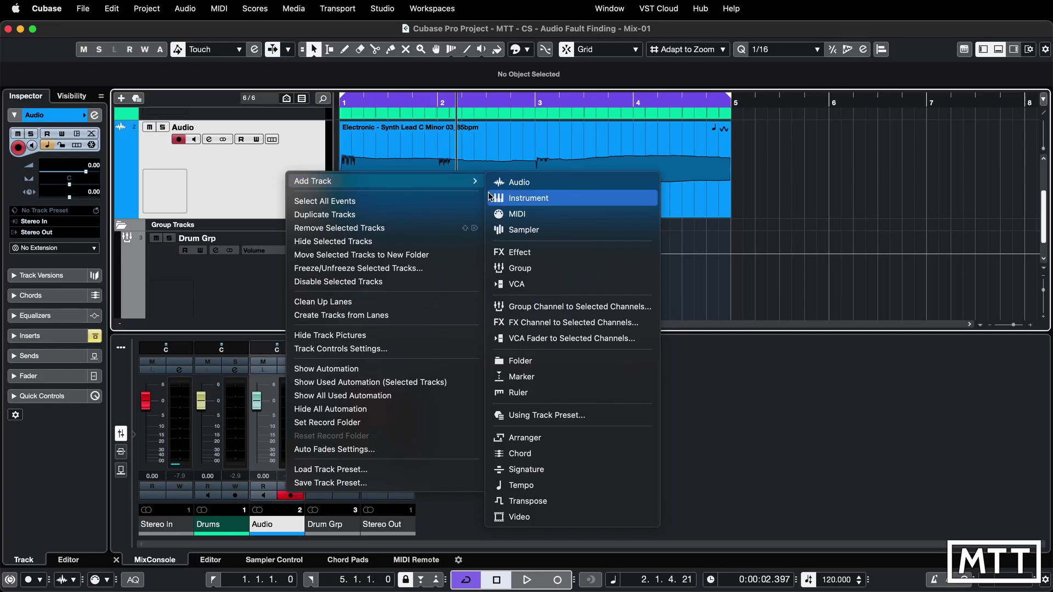
click(545, 309)
text(Audio Grp)
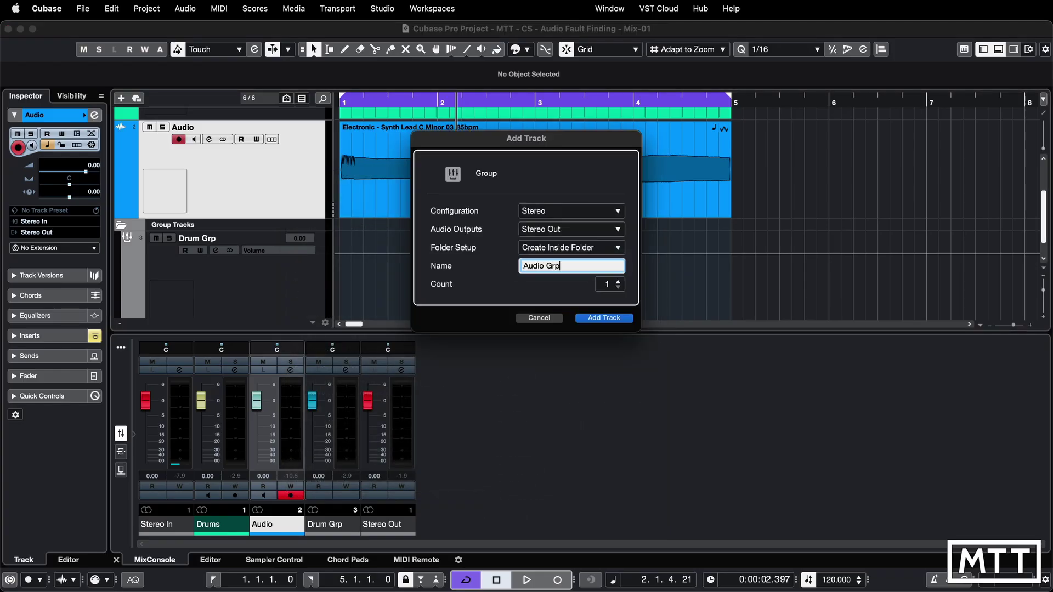
key(Return)
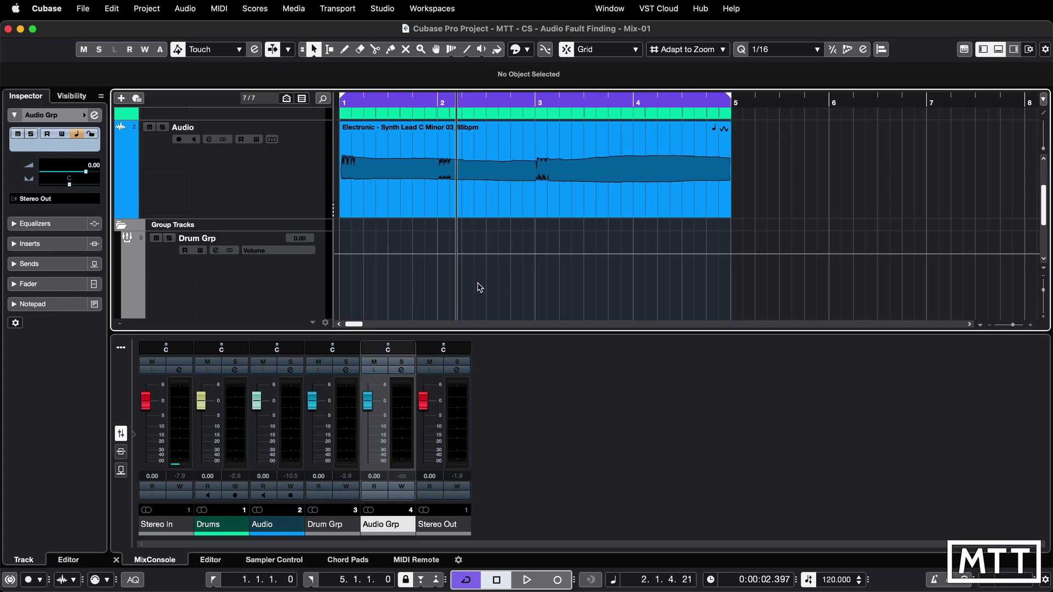
- Select the Audio track, undo the addition of the Audio Grp channel, and test playback from the project start
click(303, 186)
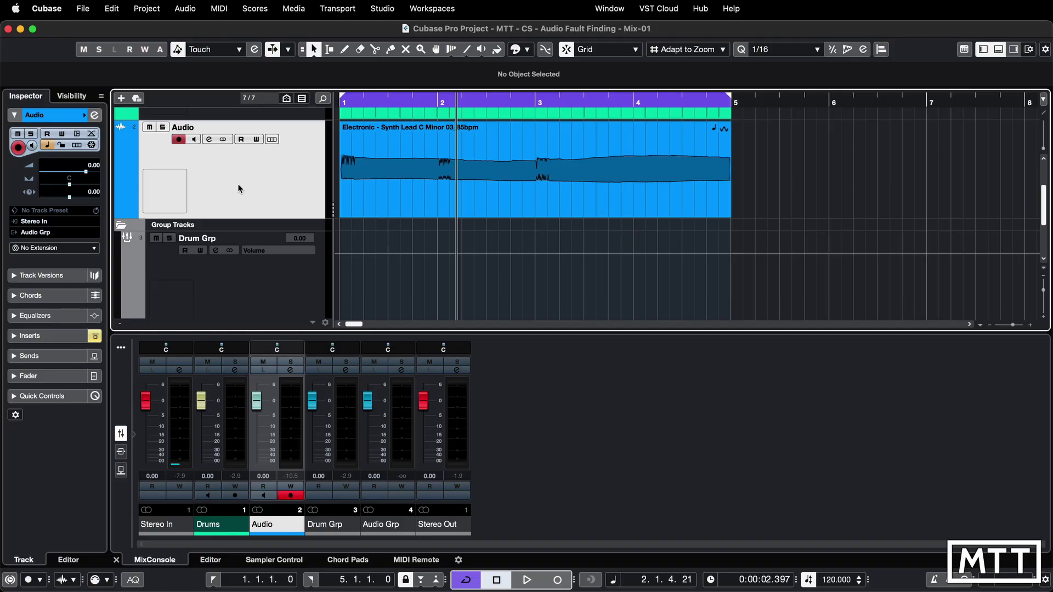
key(super+z)
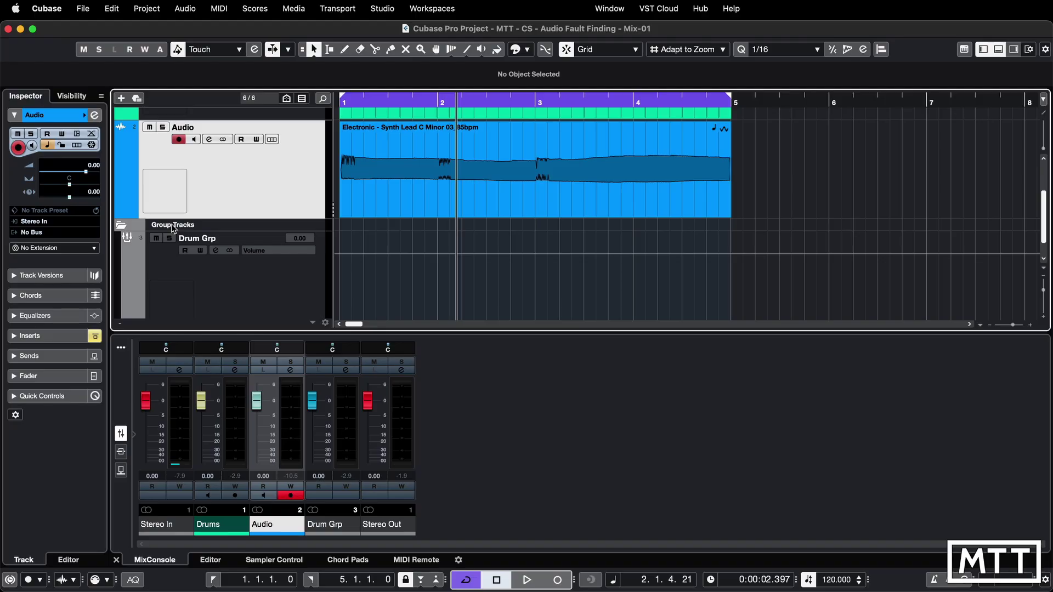
key(Home)
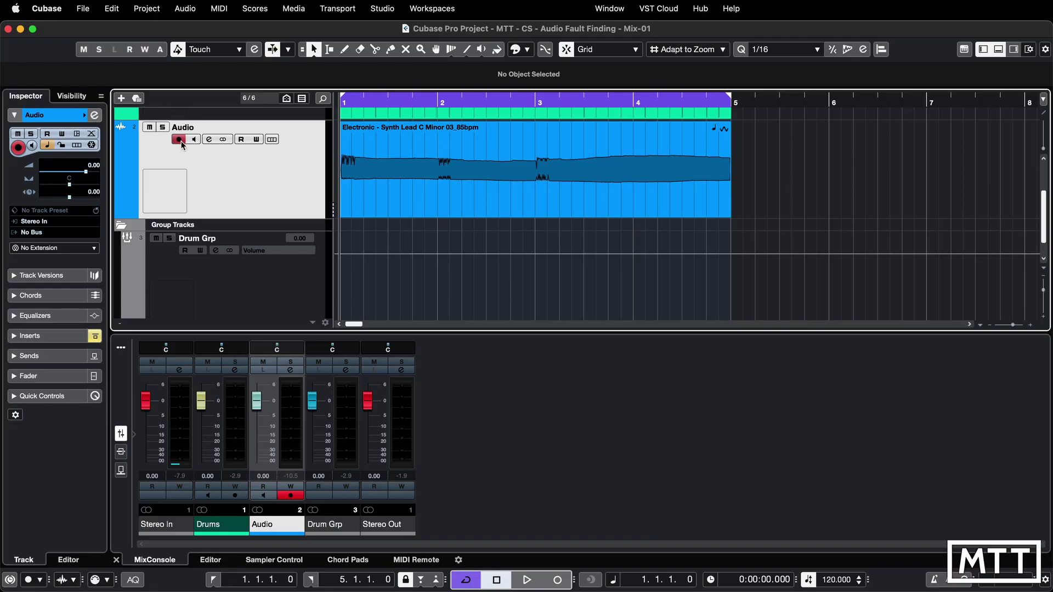
key(space)
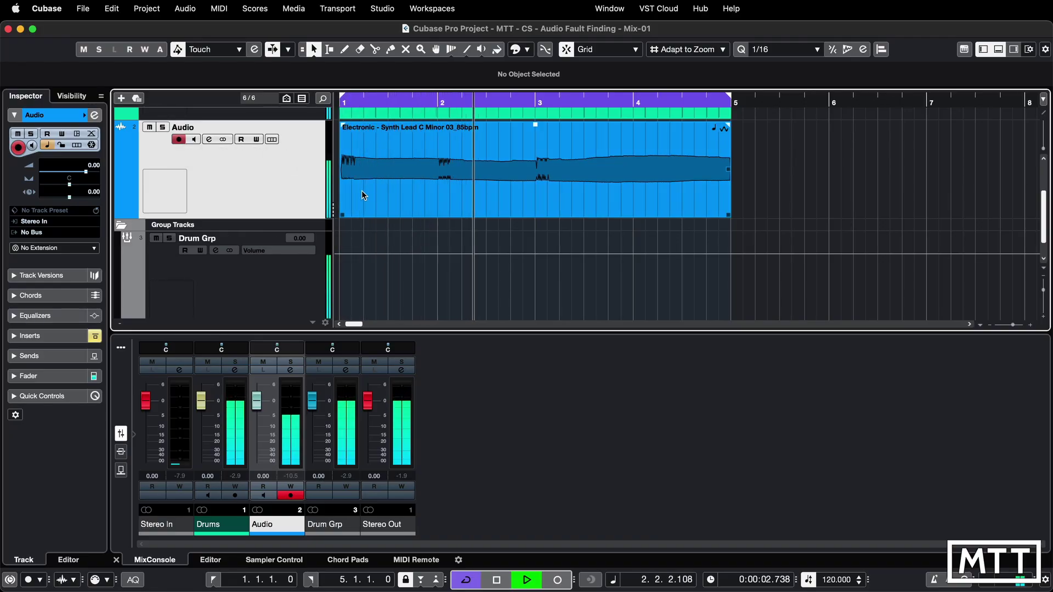
key(space)
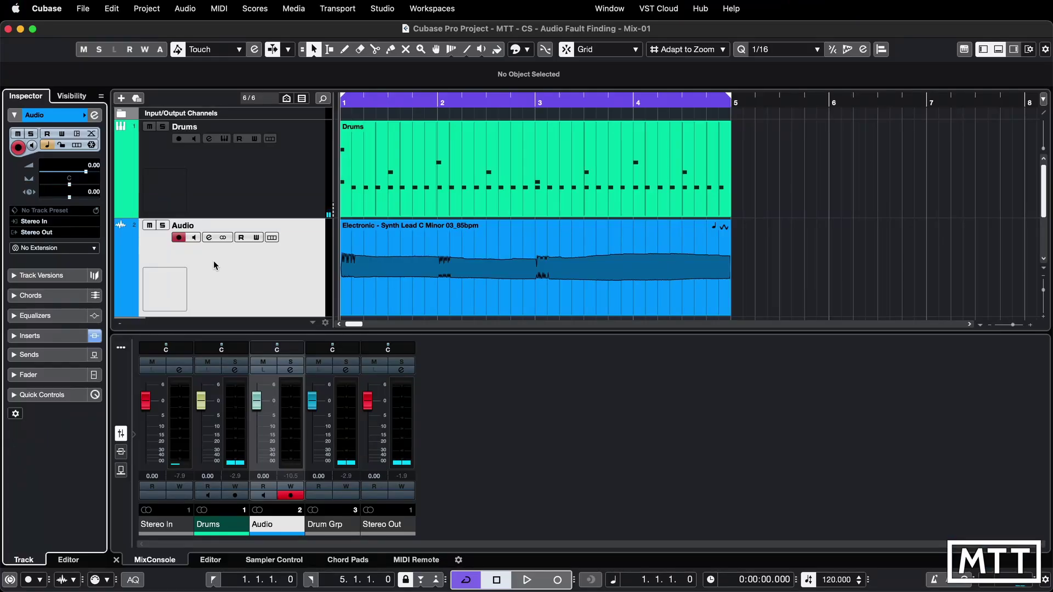
- Play the project to check the Audio track's level meter, stop playback, and open the track's Channel Settings
key(space)
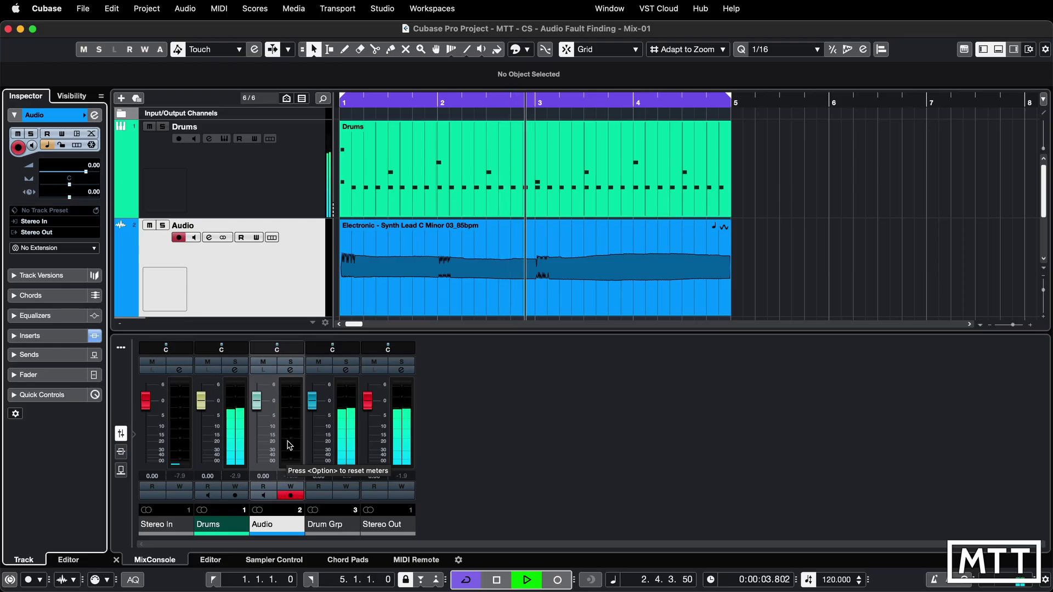
key(space)
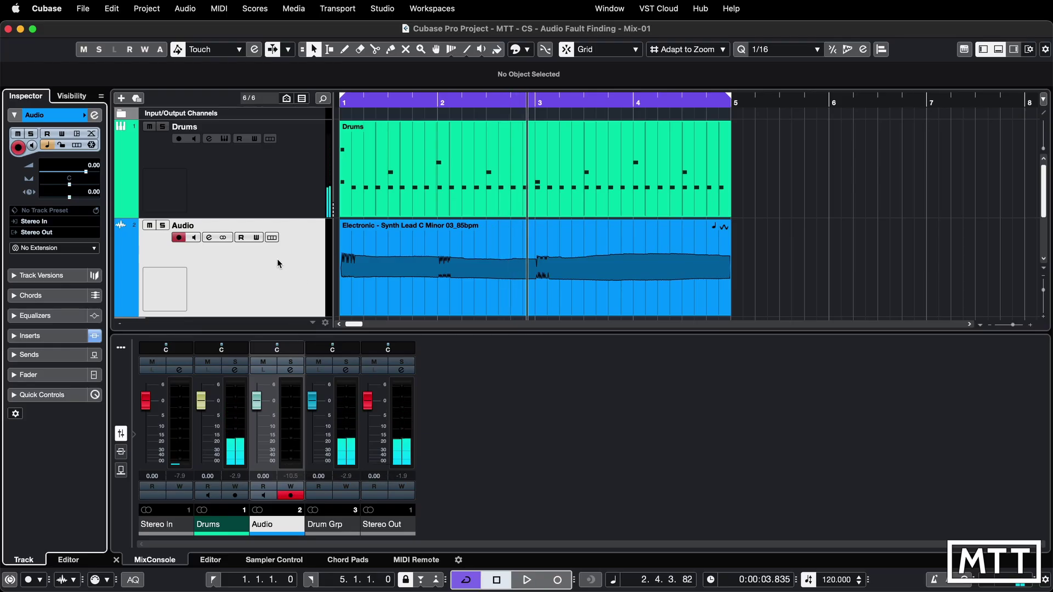
click(209, 238)
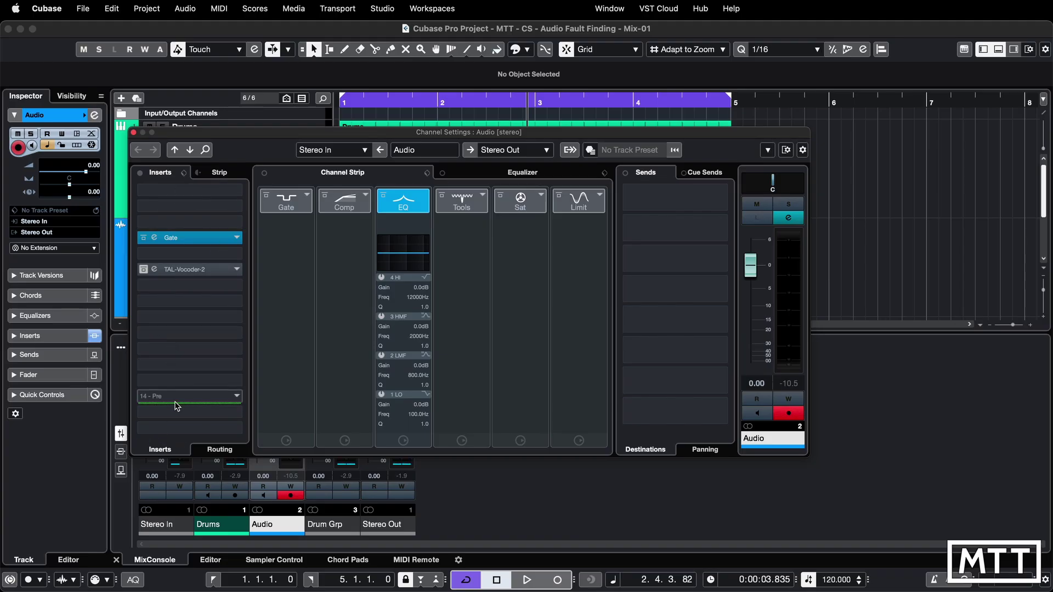
- Compare the Audio channel with all inserts bypassed and active during playback from the project start, leaving the inserts active
click(140, 173)
key(comma)
key(space)
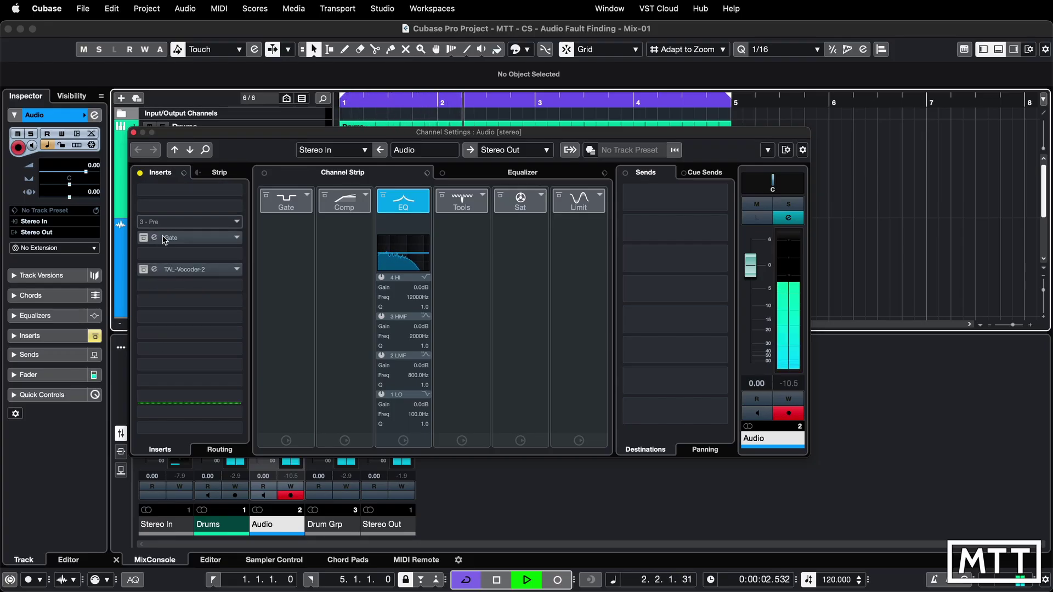
click(141, 173)
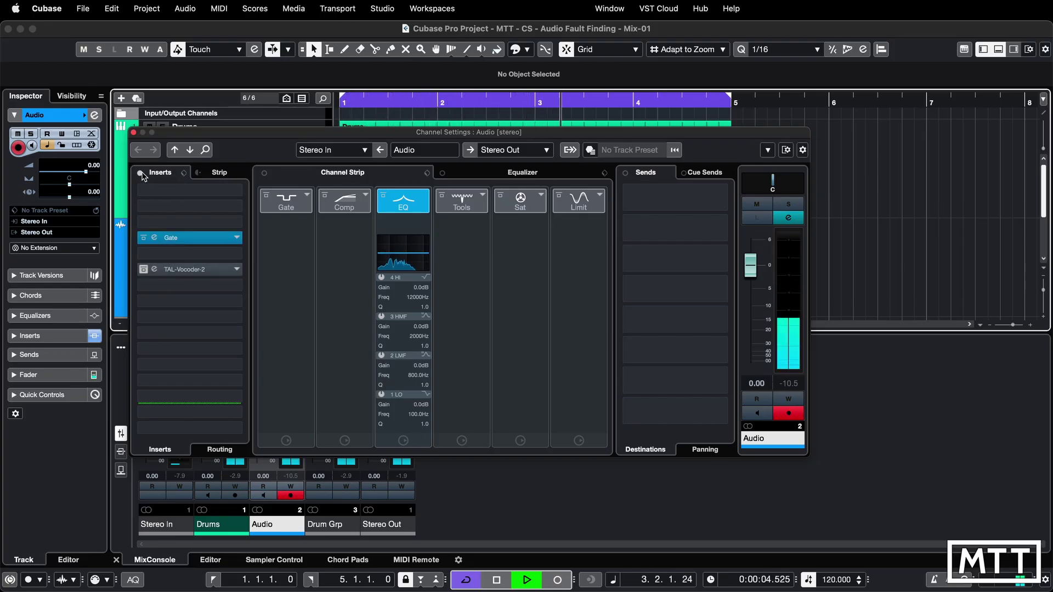
click(140, 173)
click(141, 173)
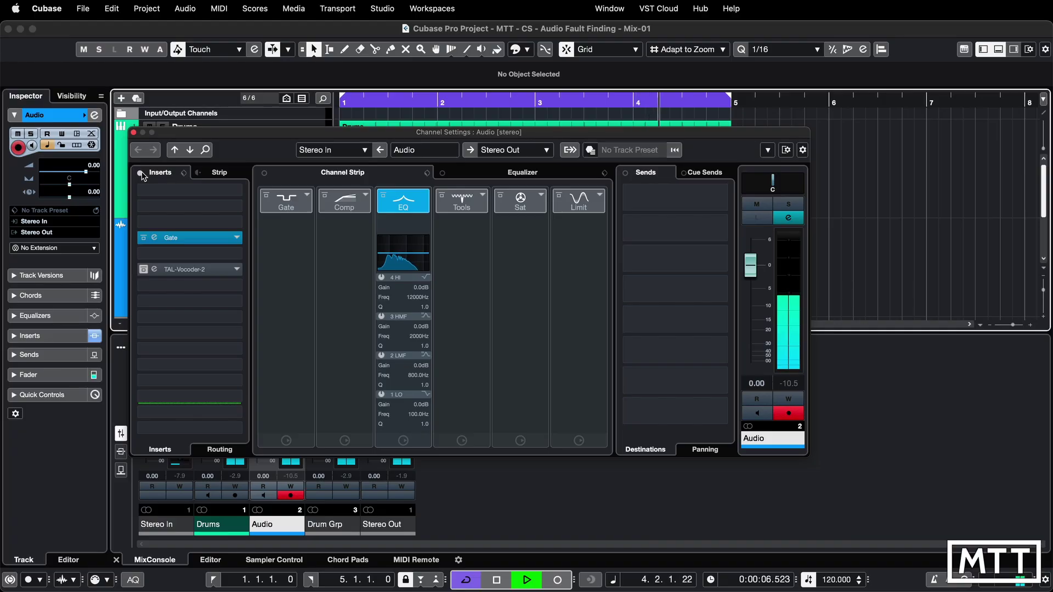
key(space)
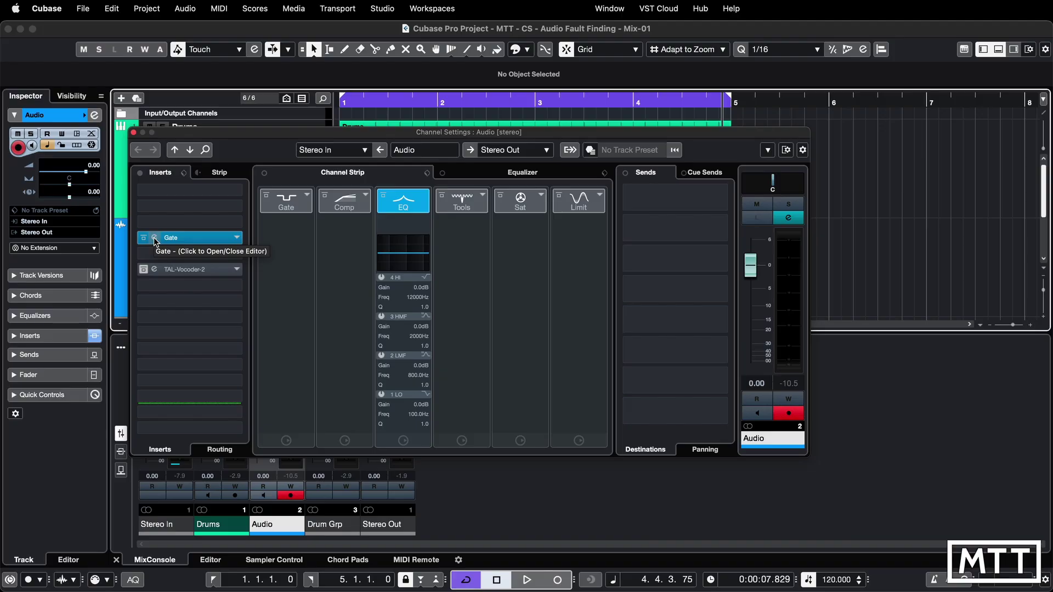
- Lower the Gate insert's threshold to -21.6 dB while the project plays, stop playback, and close the Gate editor
click(155, 240)
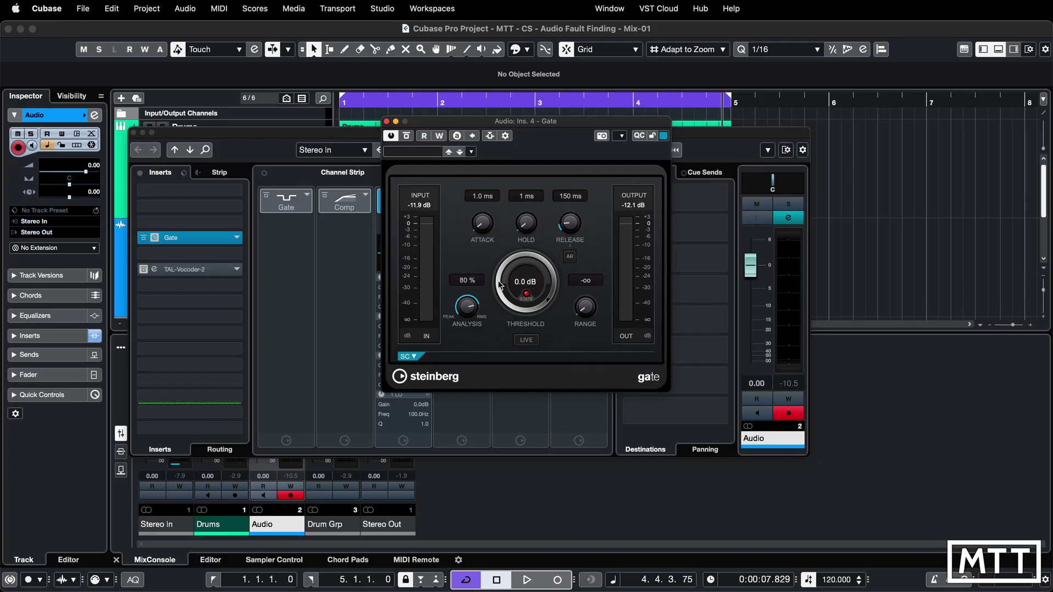
key(space)
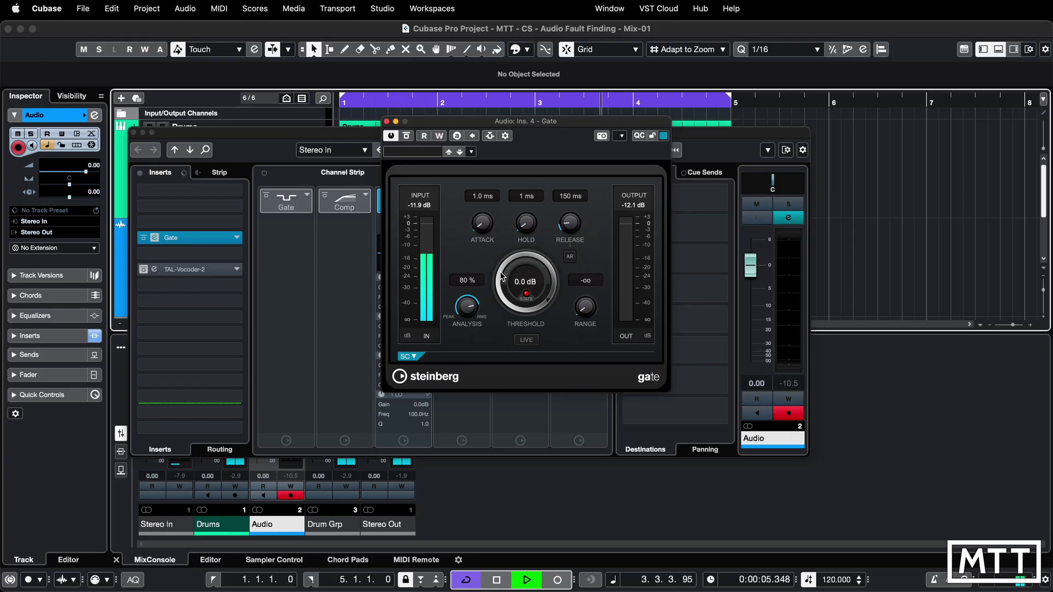
drag(502, 277, 510, 327)
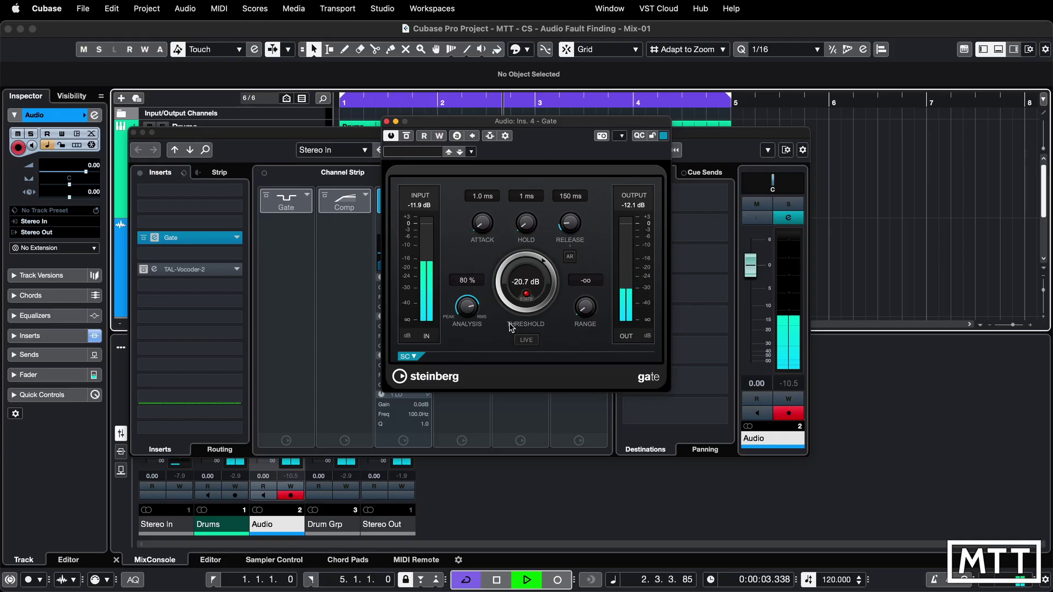
scroll(505, 286, down, 1)
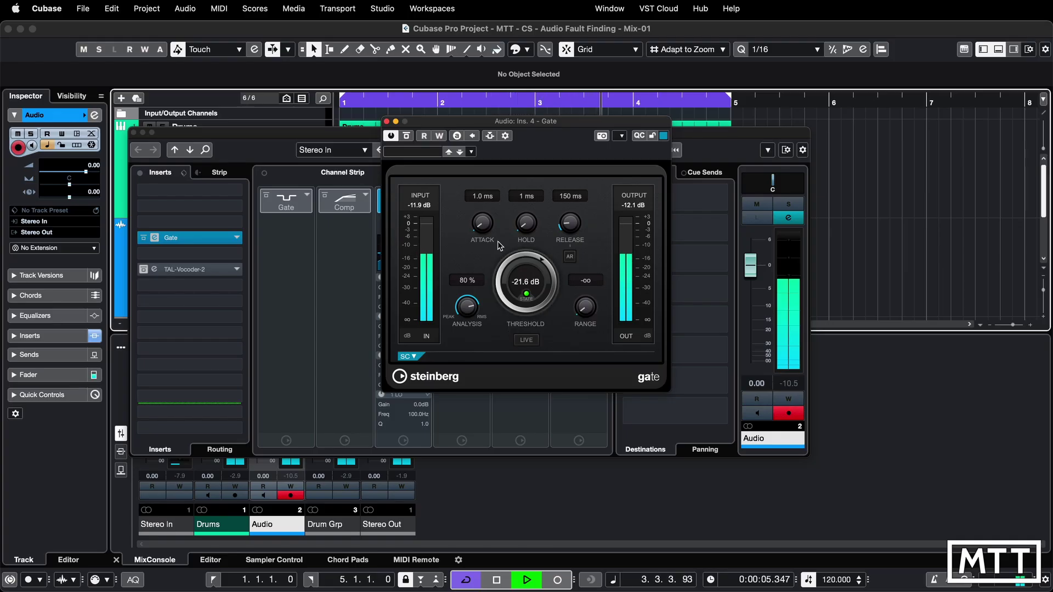
key(space)
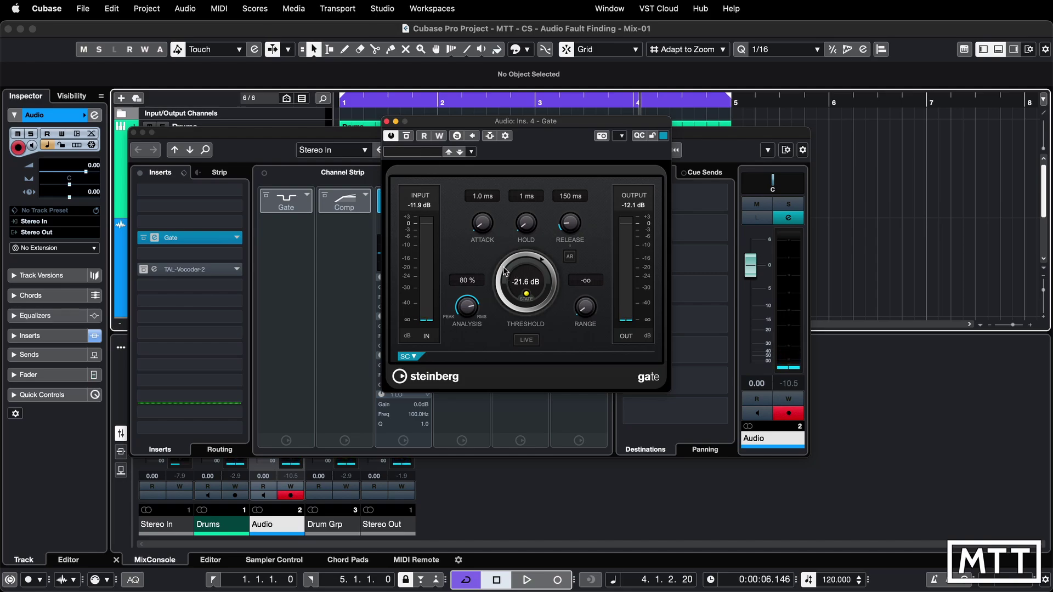
click(386, 122)
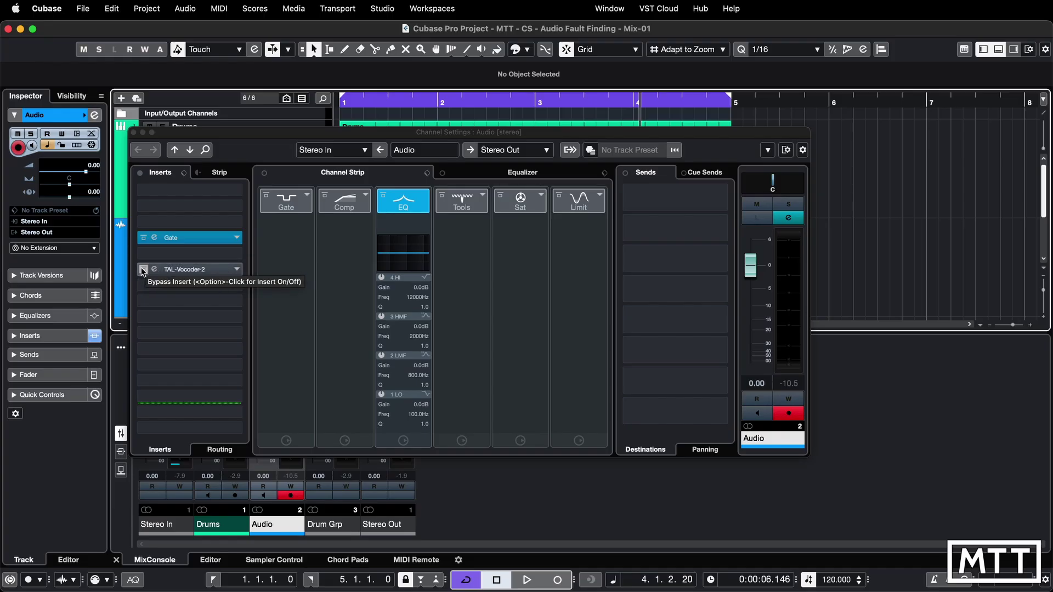
- Reactivate the TAL-Vocoder-2 insert, bypass the Gate insert, and open the vocoder's editor
click(143, 273)
click(140, 239)
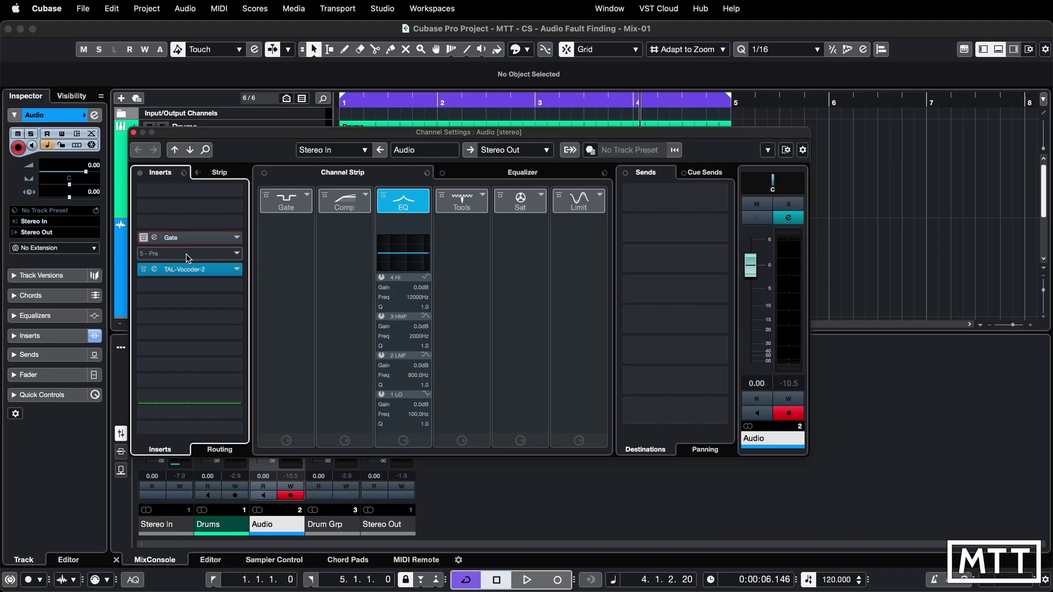
click(153, 271)
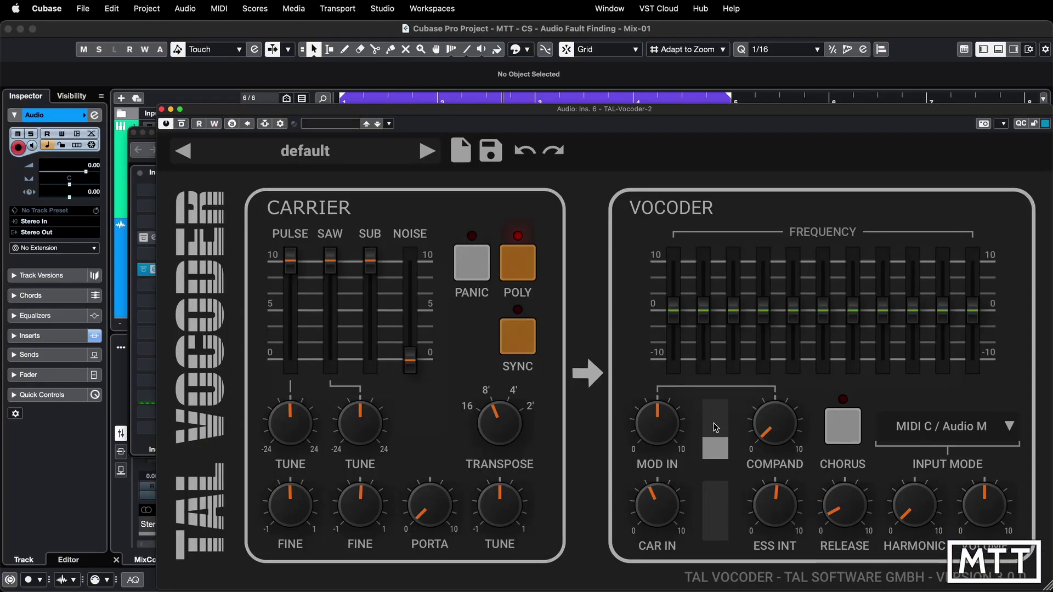
- Close the TAL-Vocoder-2 editor and stop playback
click(716, 428)
click(162, 109)
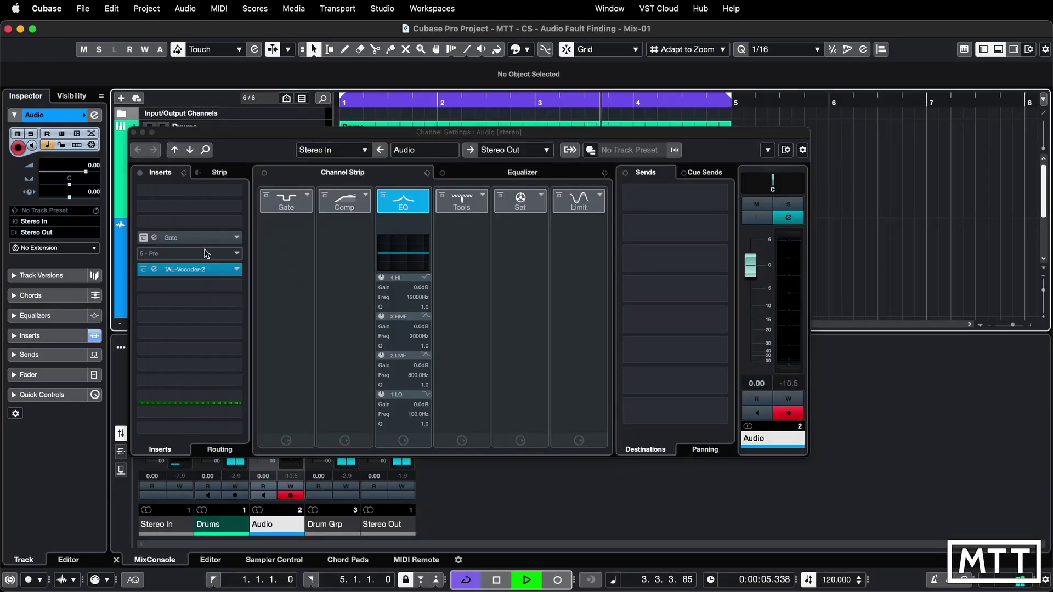
key(space)
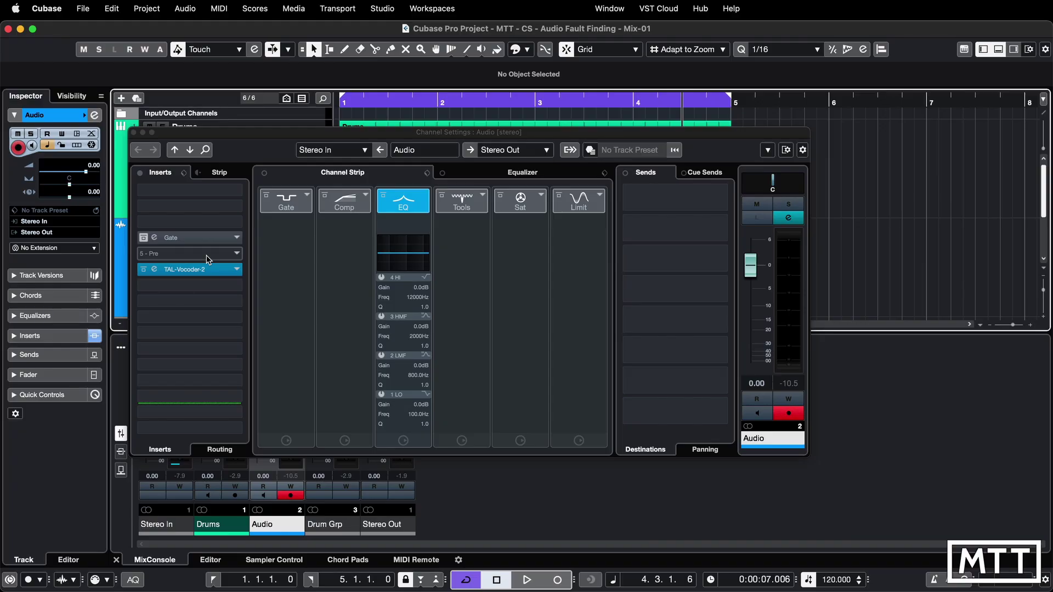
- Reactivate the Gate insert on the Audio channel, open its editor, and activate its side-chain input
click(157, 240)
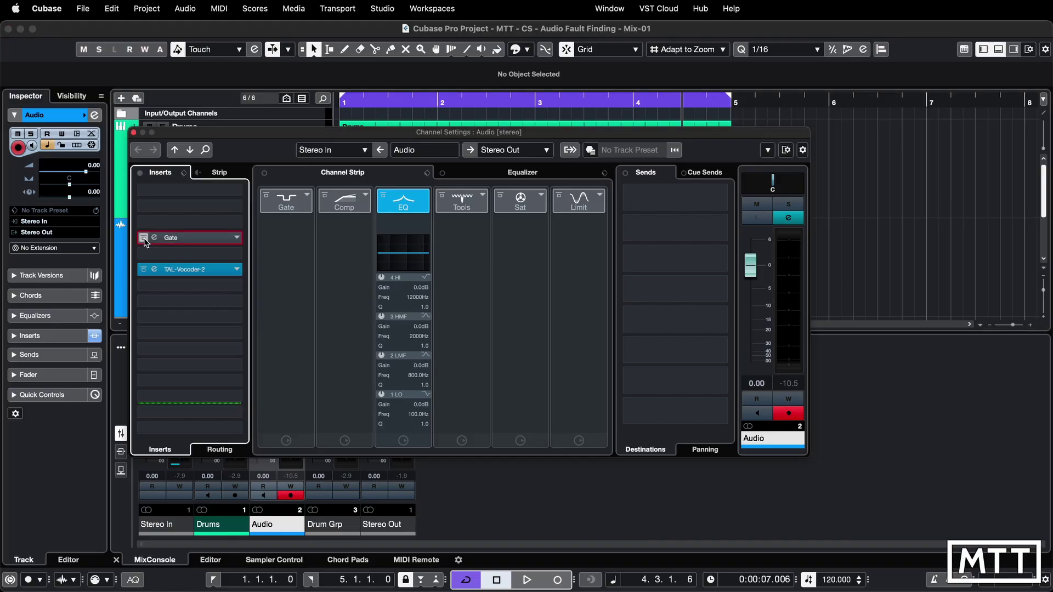
click(156, 239)
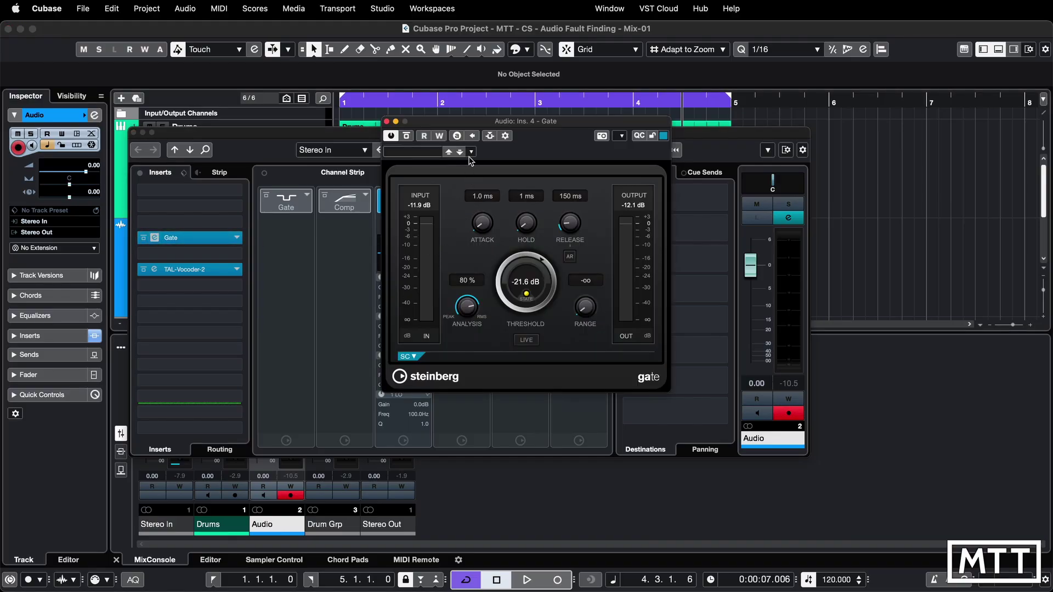
click(489, 137)
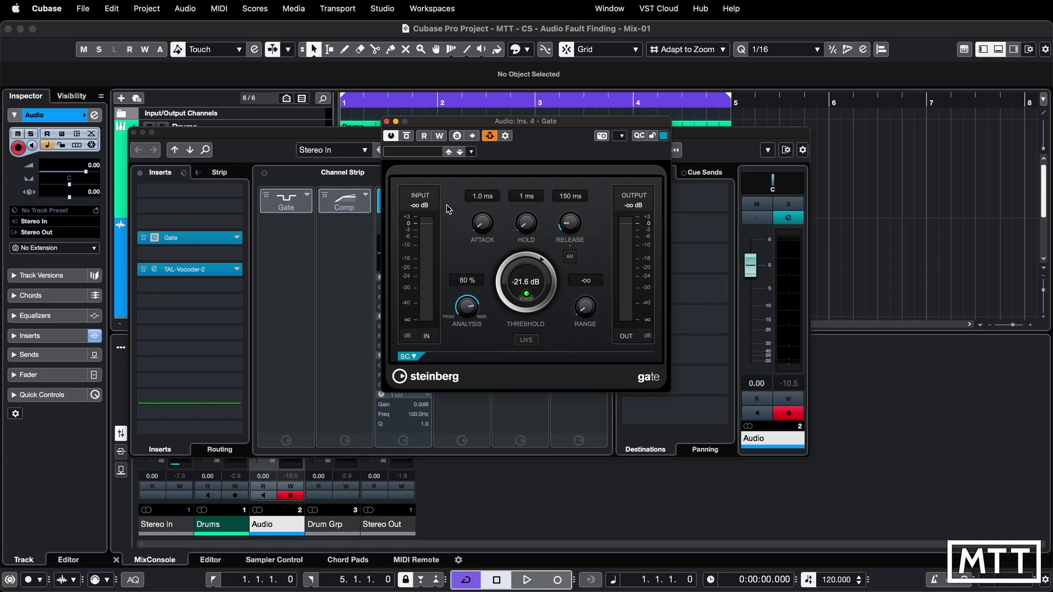
- Start playback, bypass the TAL-Vocoder-2 insert, and bring the Gate editor back up
key(space)
click(144, 272)
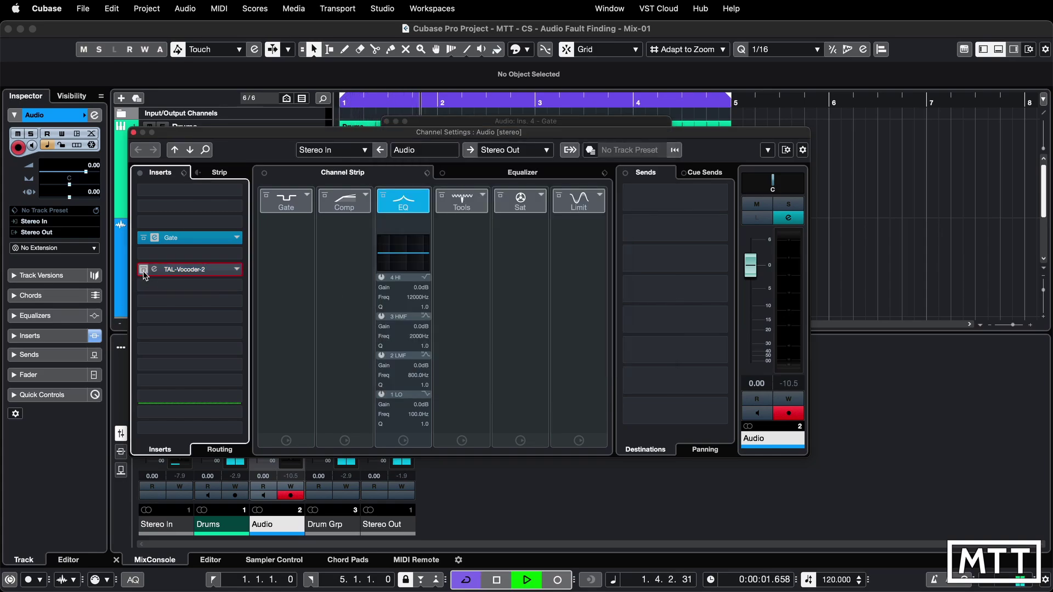
click(156, 237)
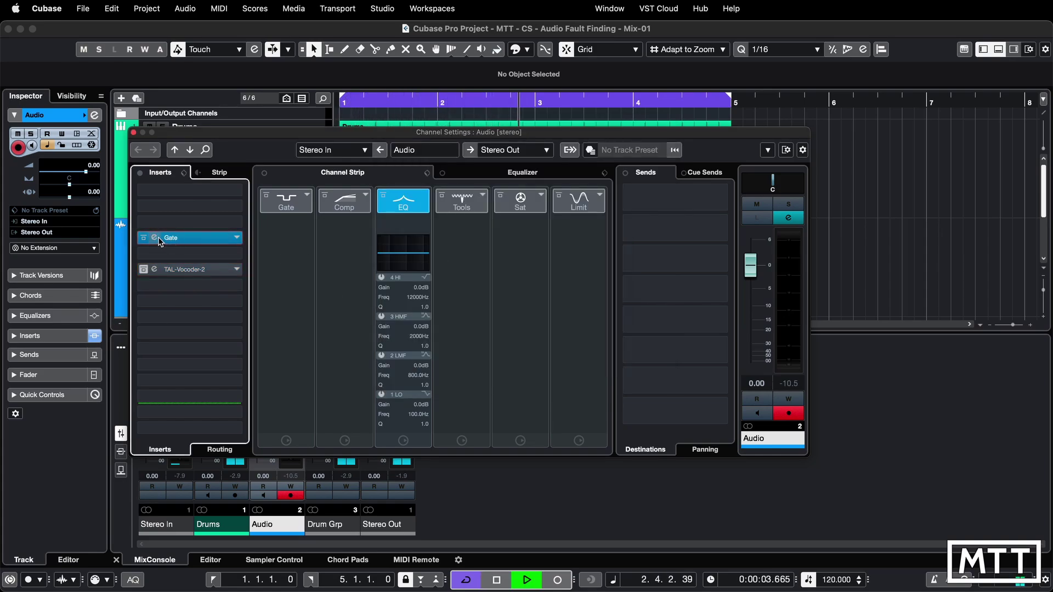
click(154, 237)
- Test the side-chained Gate's threshold at 0.0 dB and down at -59.4 dB during playback, and stop the project
drag(511, 269, 513, 207)
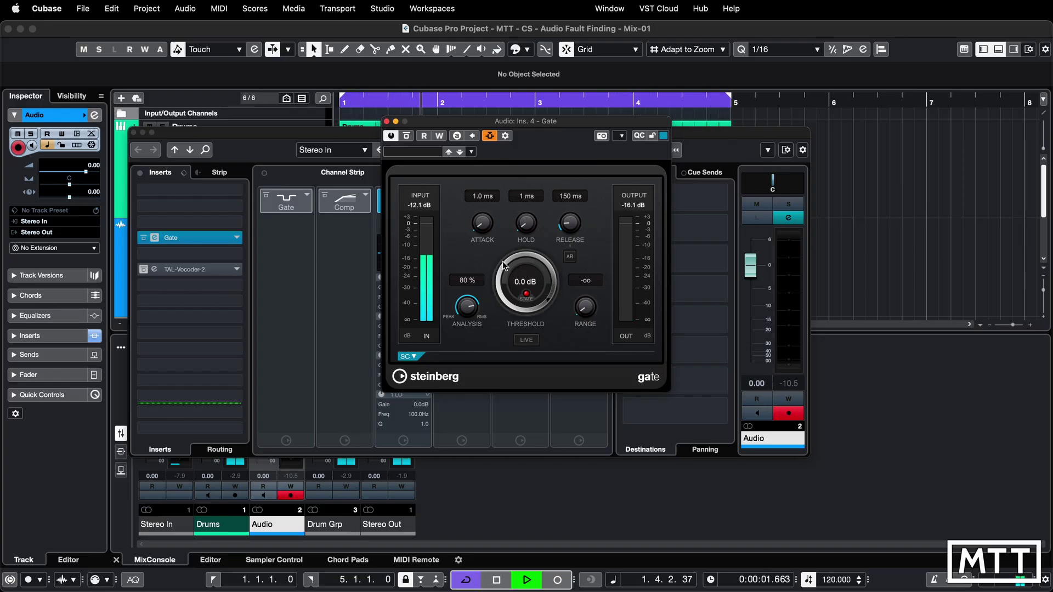
drag(505, 290, 514, 419)
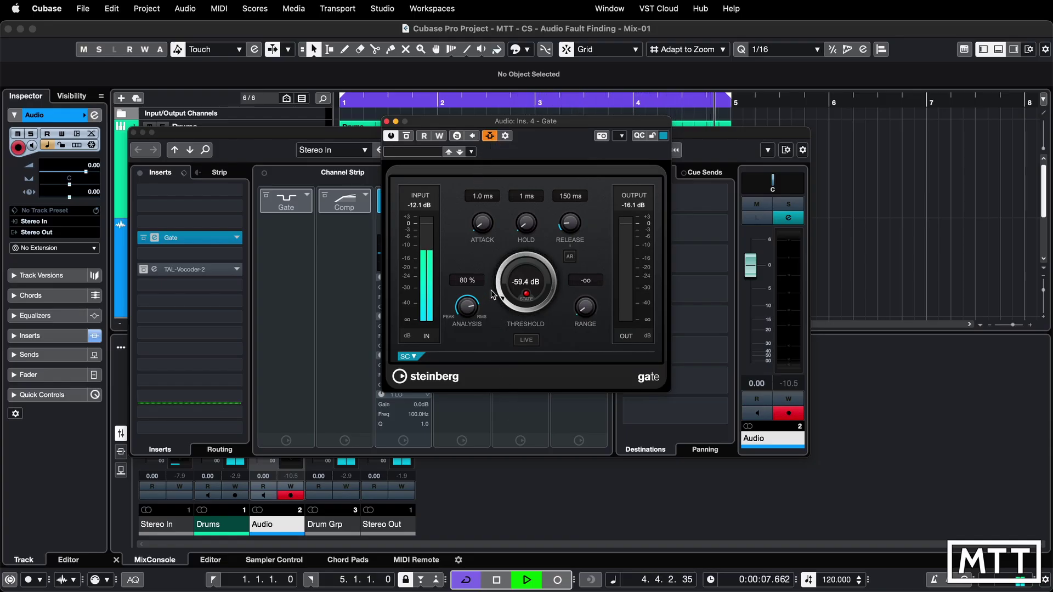
drag(505, 305, 526, 339)
key(space)
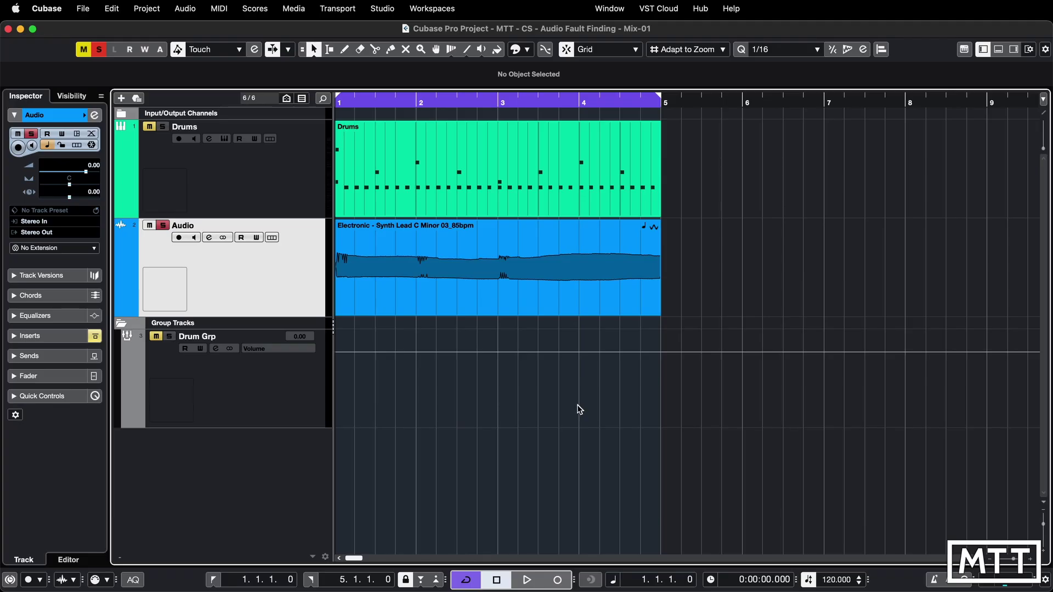
- Unsolo the Audio track, audition the Drums track soloed, clear its solo, and return to the project start
click(166, 228)
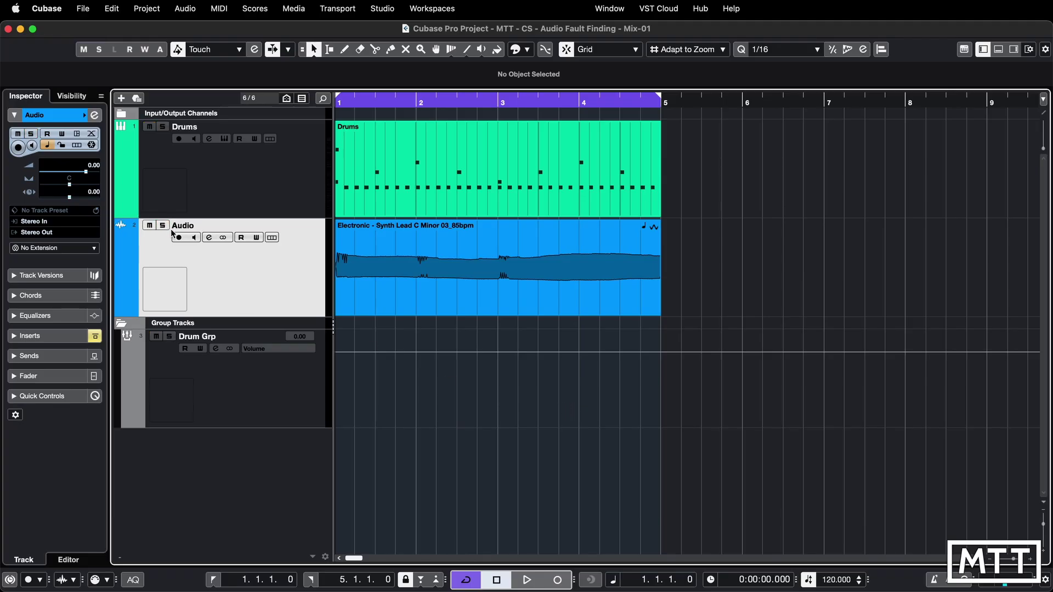
click(163, 128)
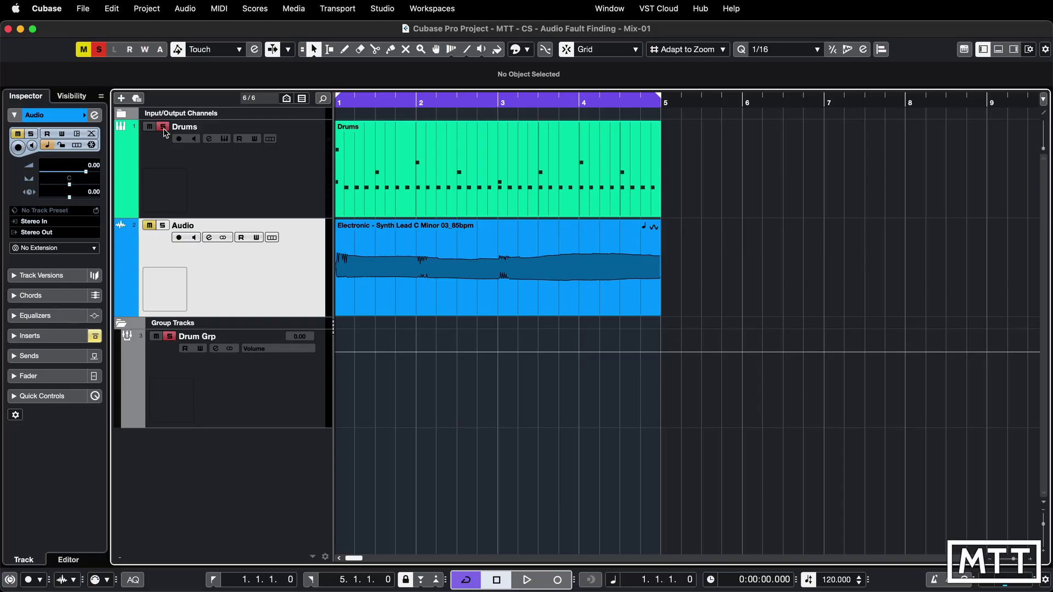
key(space)
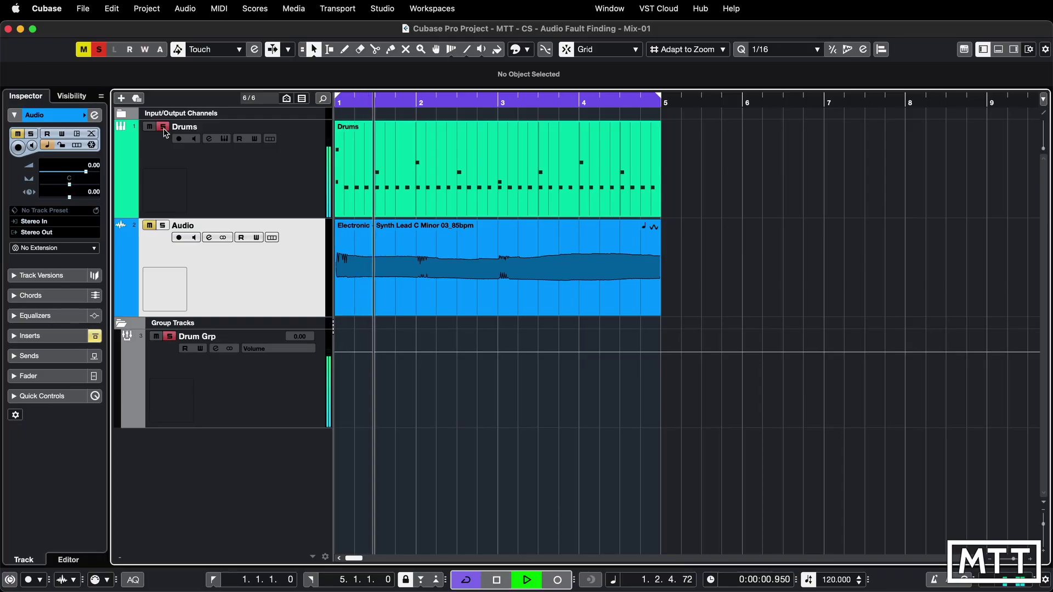
key(space)
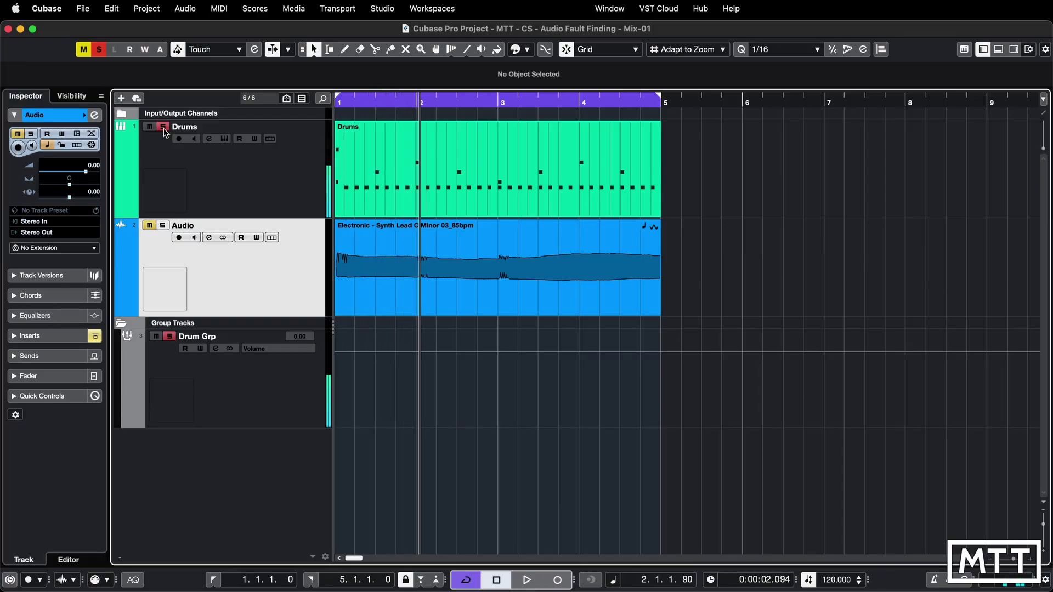
click(164, 128)
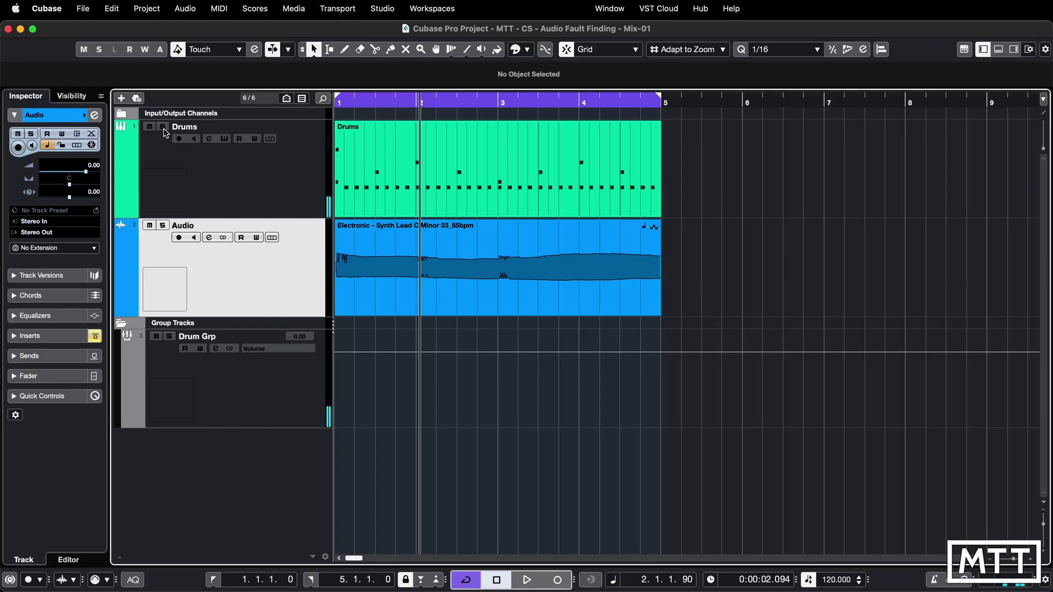
key(Home)
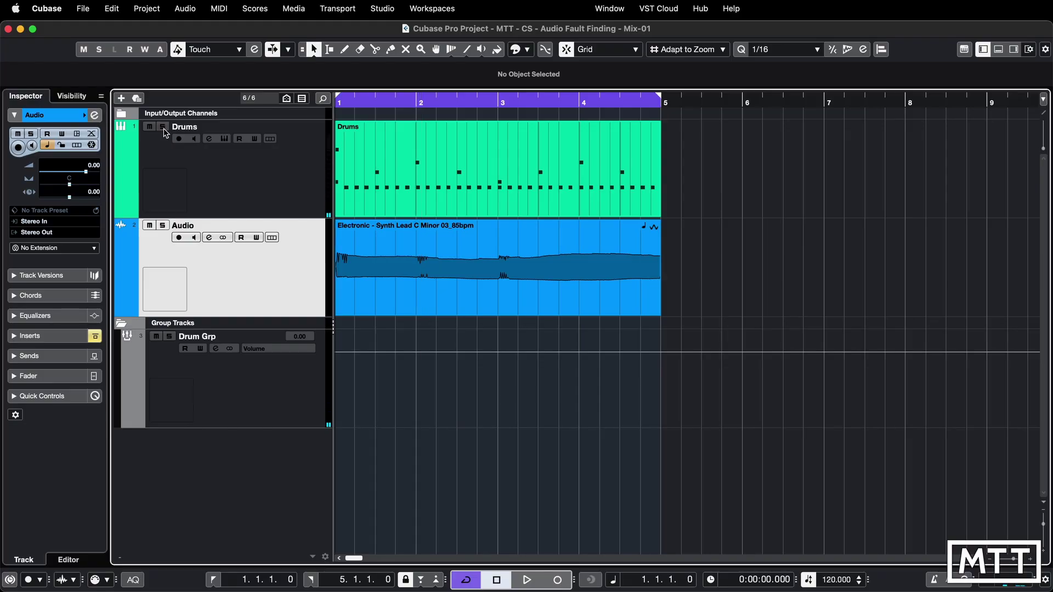
- Select the Drums track and deactivate all mute and solo states in the project
click(236, 189)
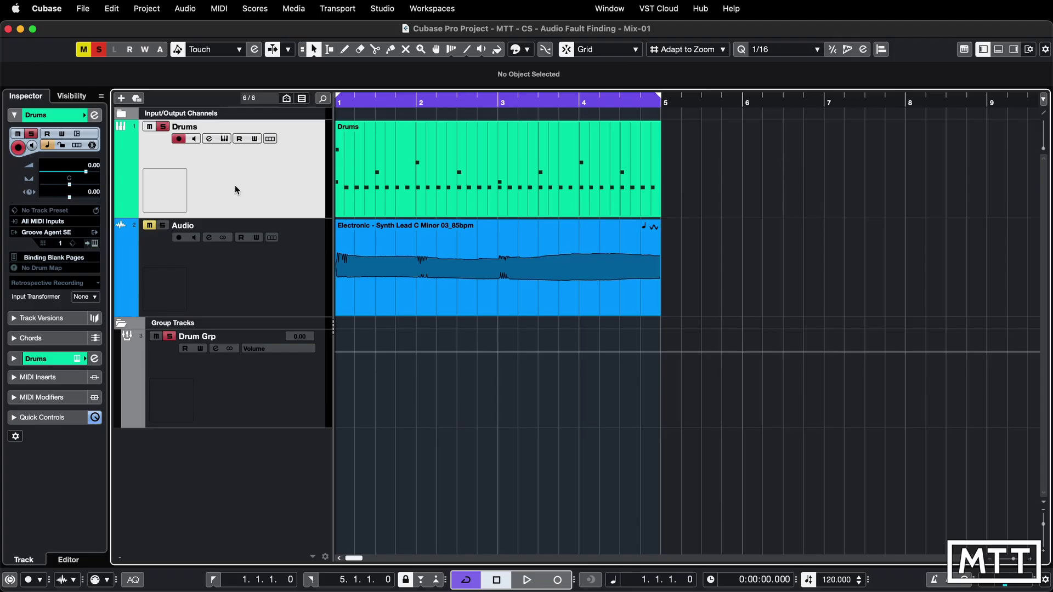
key(alt+m)
key(alt+s)
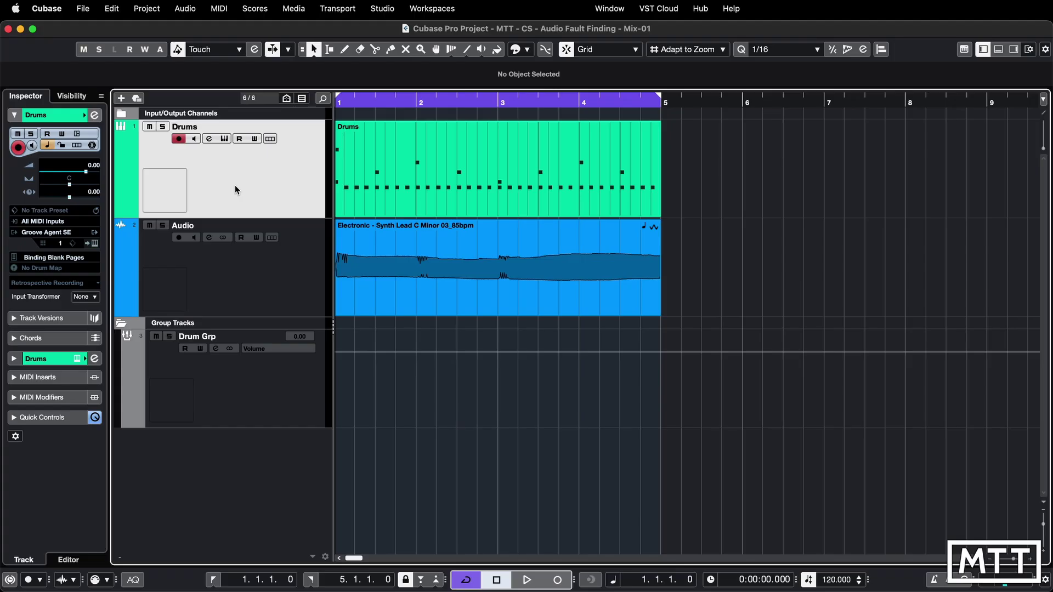
- Duplicate the Drums track and delete the original, confirming the removal of its events
right_click(236, 189)
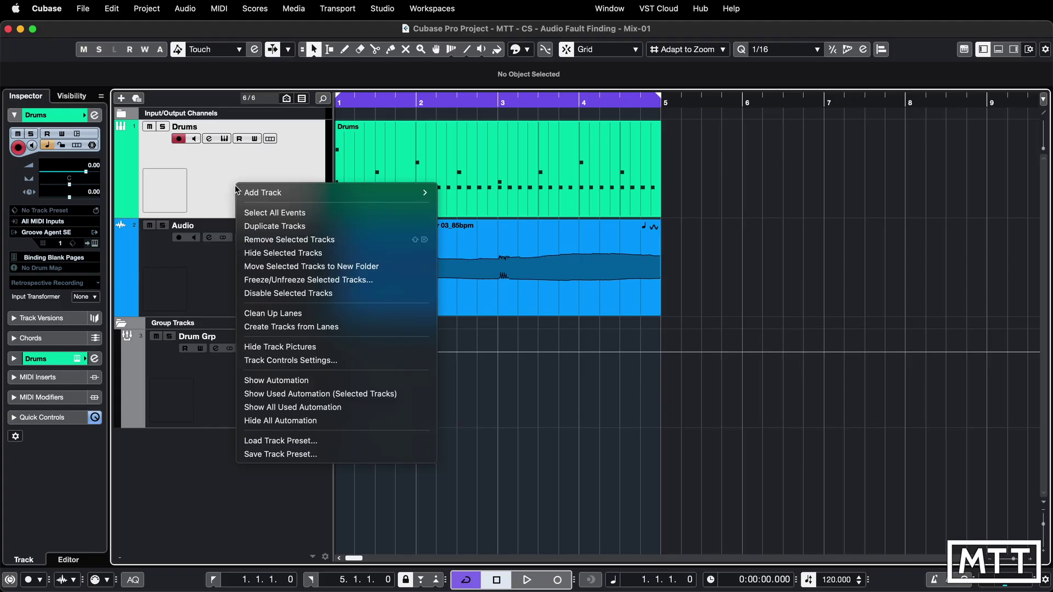
click(282, 232)
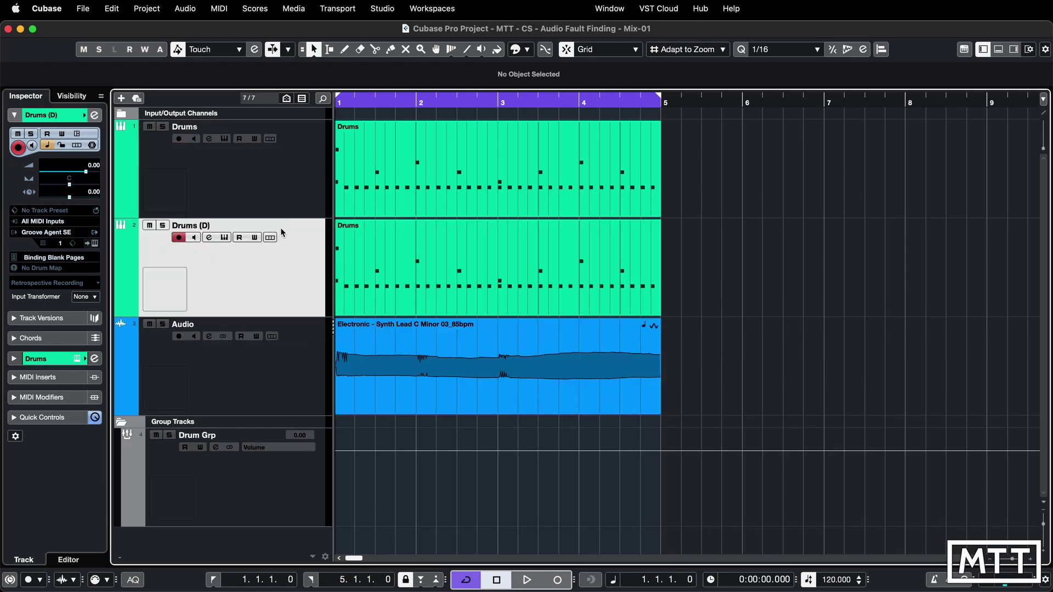
click(281, 183)
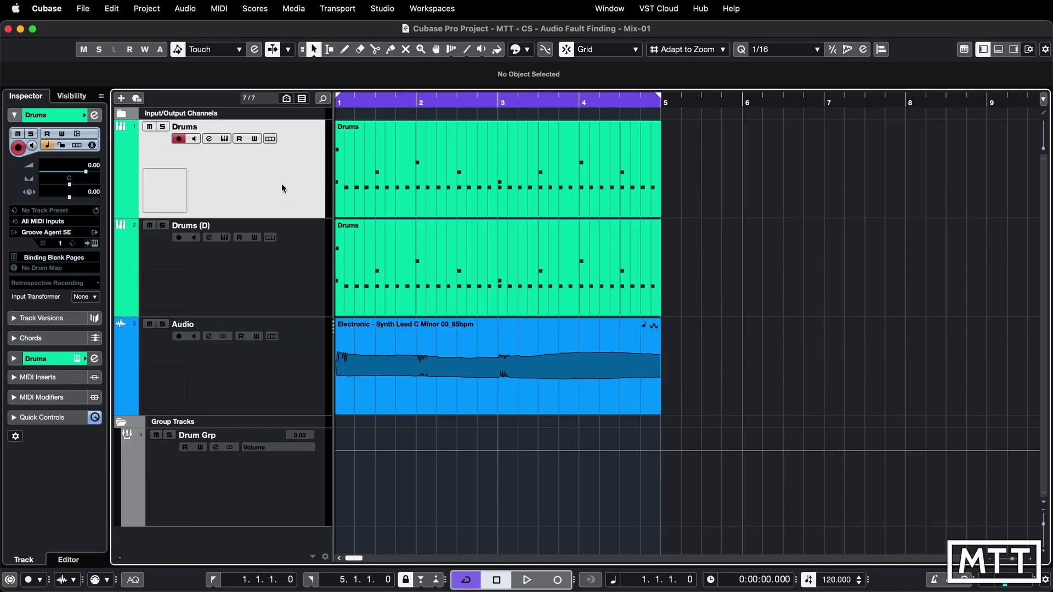
right_click(282, 185)
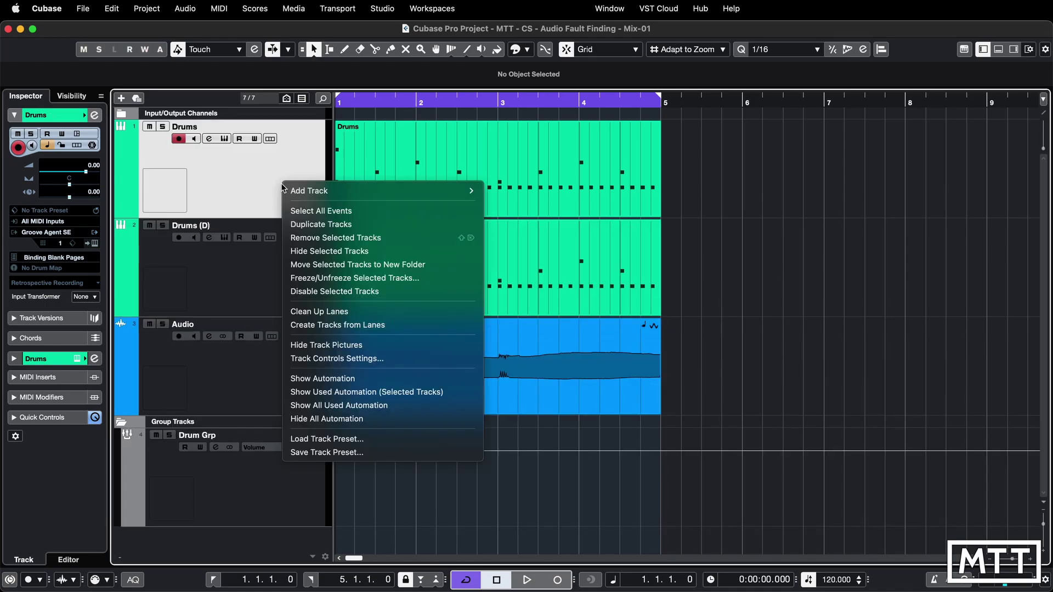
click(327, 241)
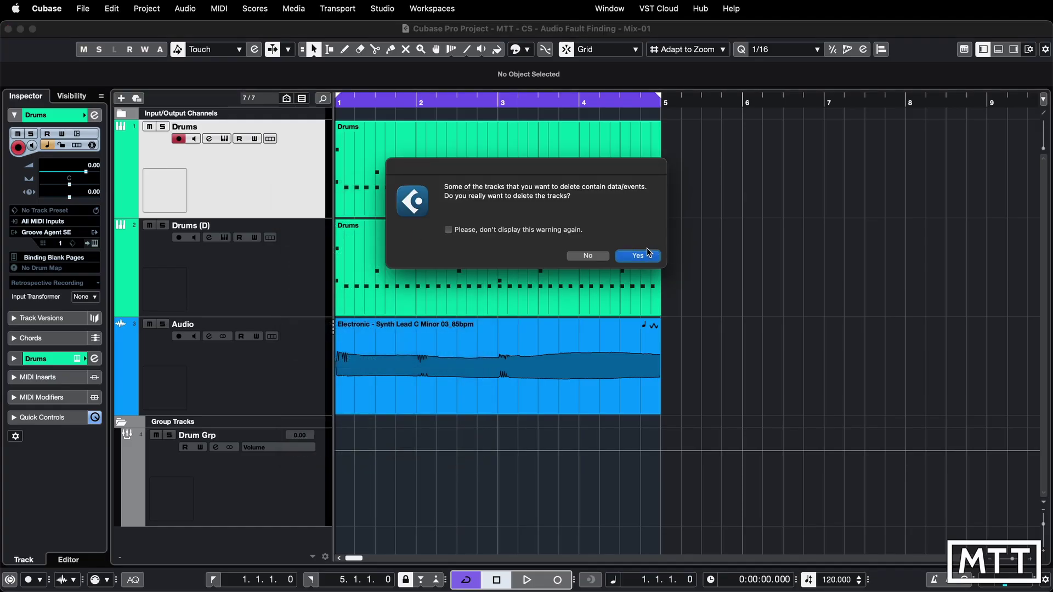
click(623, 255)
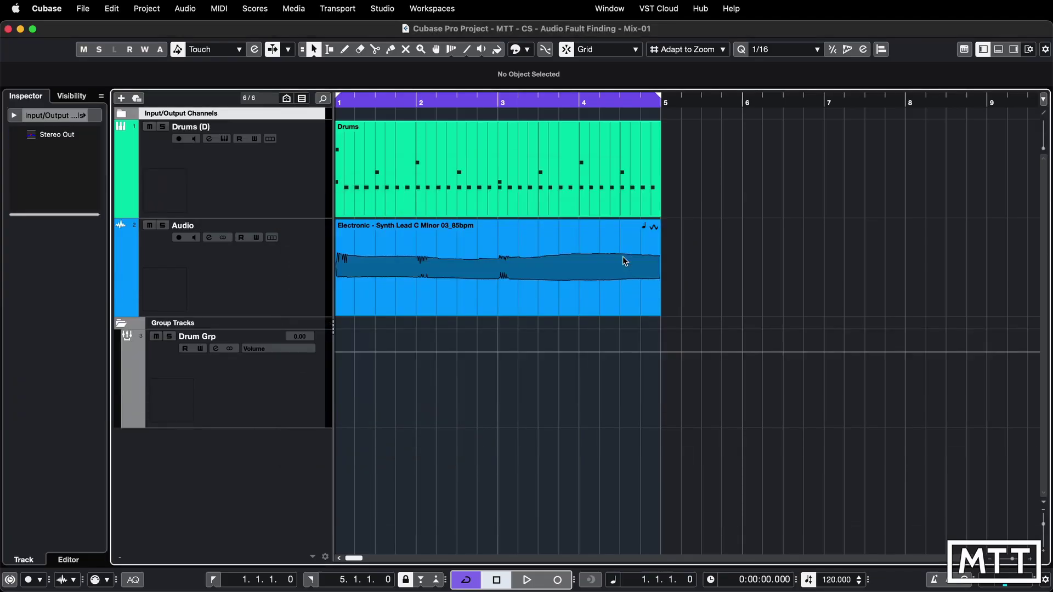
- Rename the duplicated drum track as Drums
click(259, 188)
double_click(239, 127)
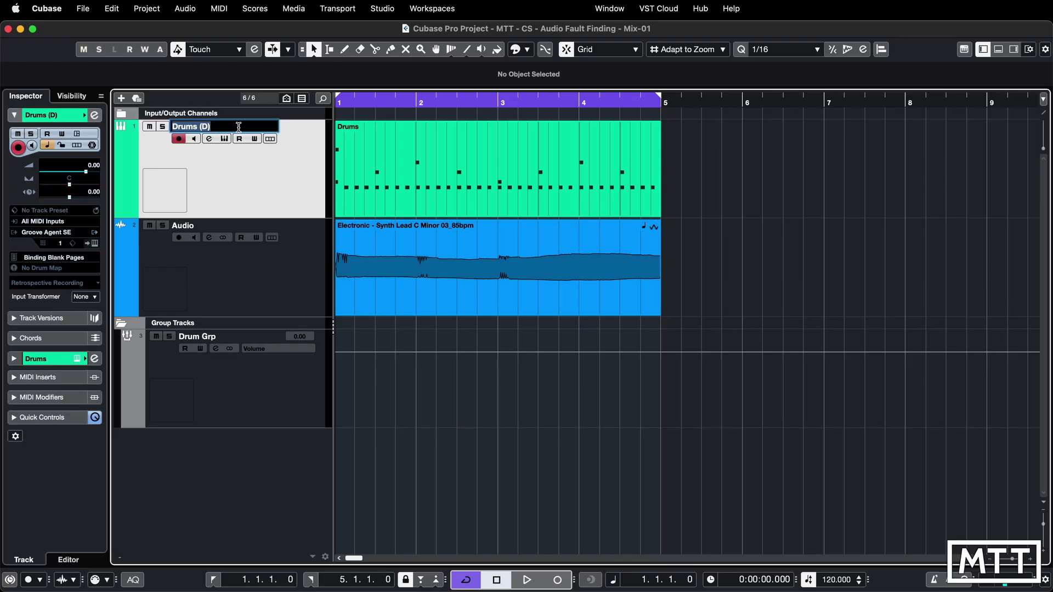
key(Right)
key(BackSpace)
key(BackSpace)
key(BackSpace)
key(BackSpace)
key(Return)
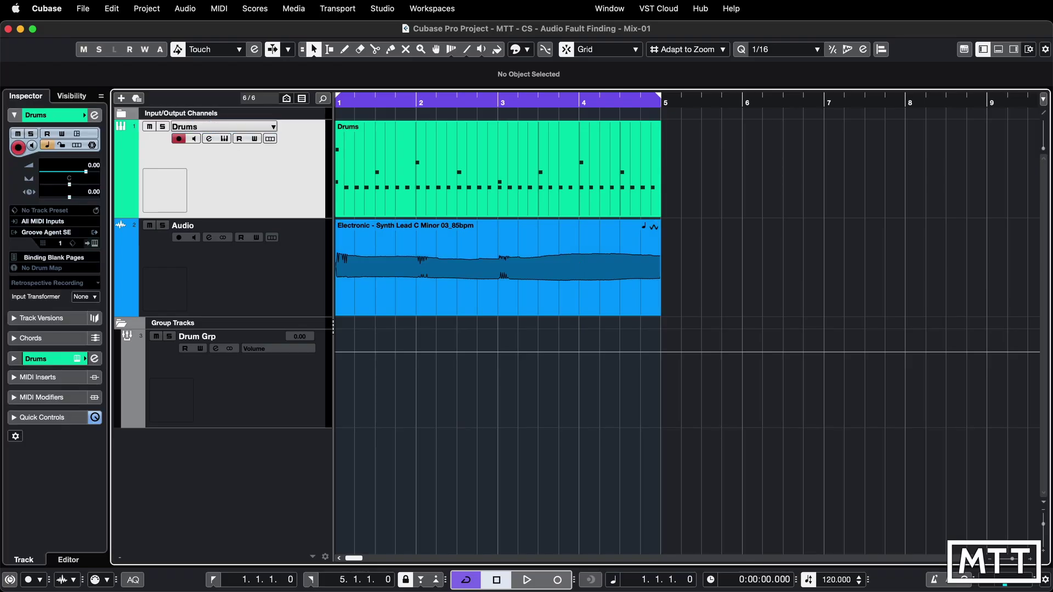